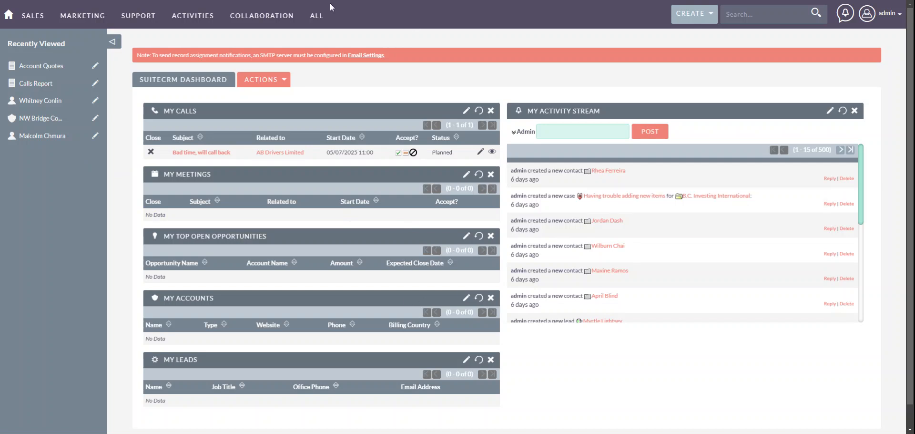
# Open the "Bad time, will call back" call for AB Drivers Limited from the Calls module and review its subpanels.
pyautogui.moveTo(316, 16)
pyautogui.moveTo(34, 19)
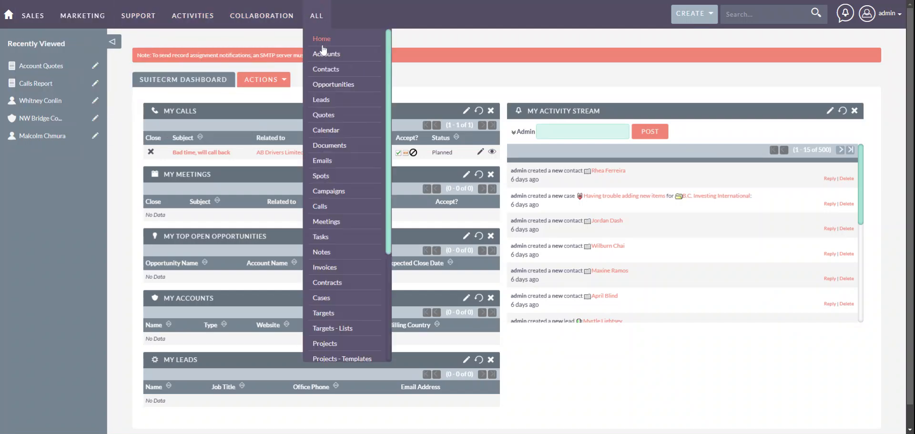
pyautogui.write('call')
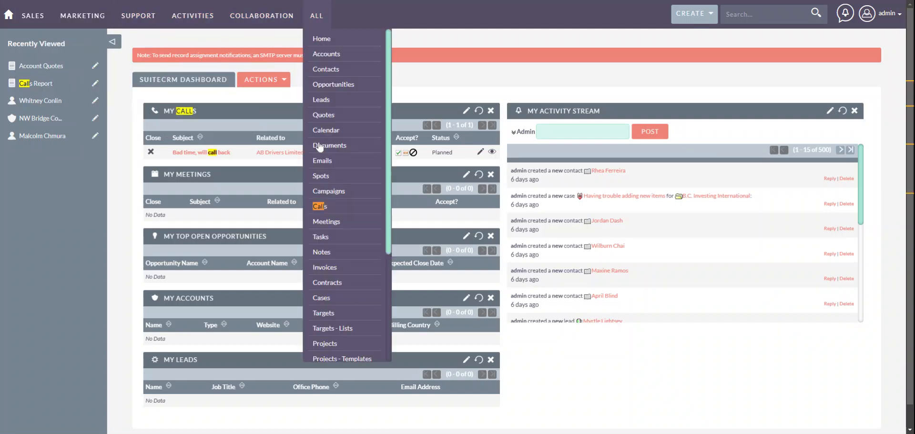
pyautogui.click(318, 207)
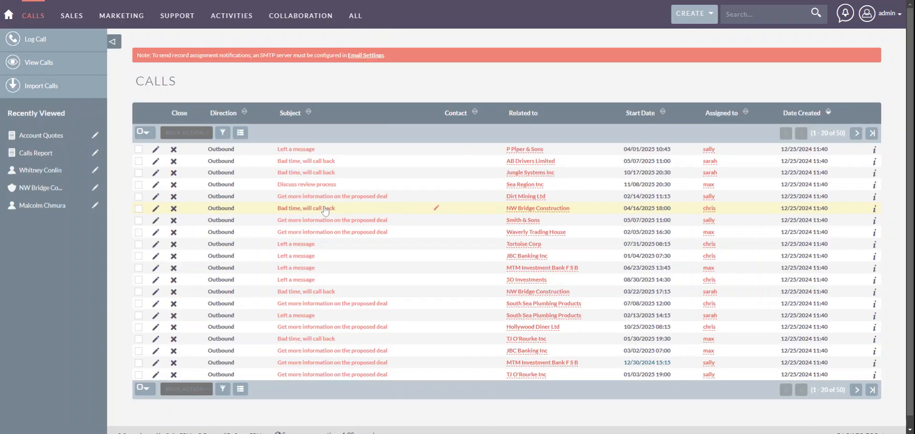
pyautogui.click(306, 162)
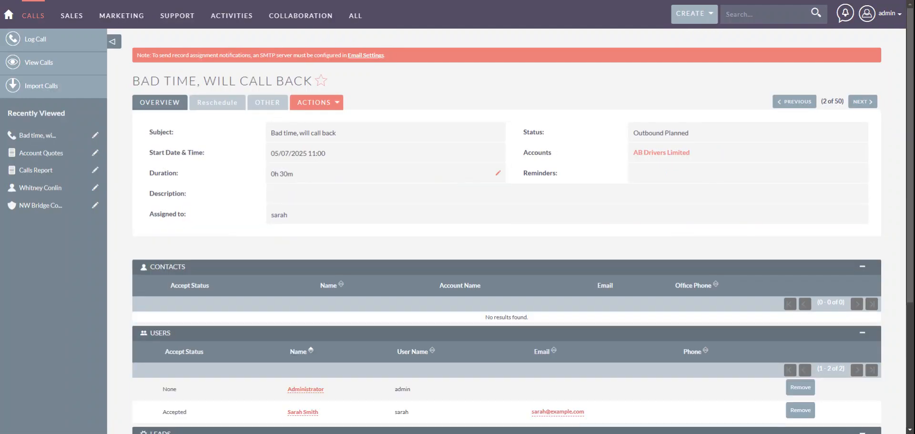
pyautogui.scroll(-3, 307, 165)
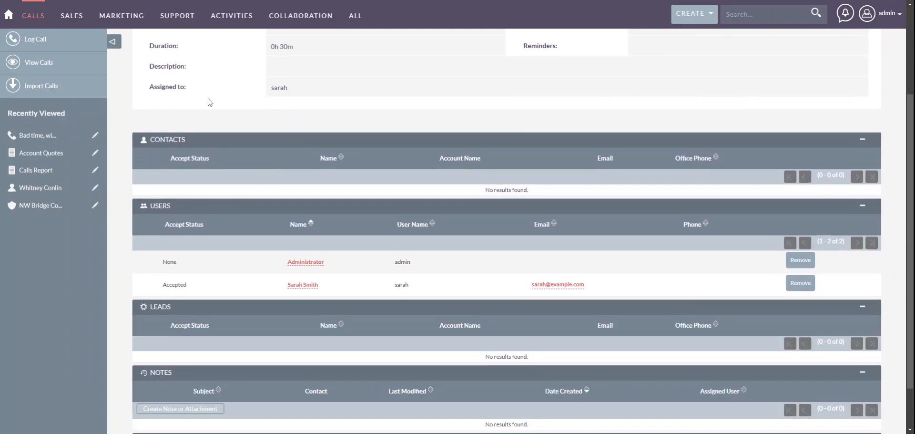
pyautogui.scroll(3, 241, 117)
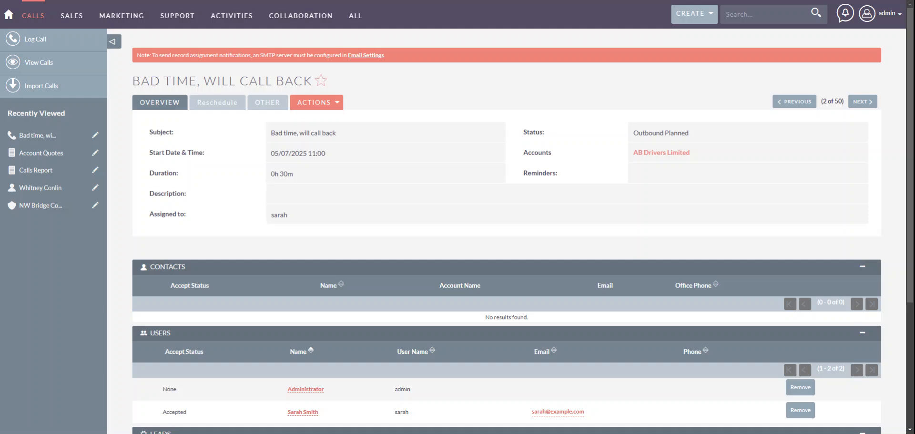
# Open the Calls Report record in the Reports module.
pyautogui.moveTo(356, 15)
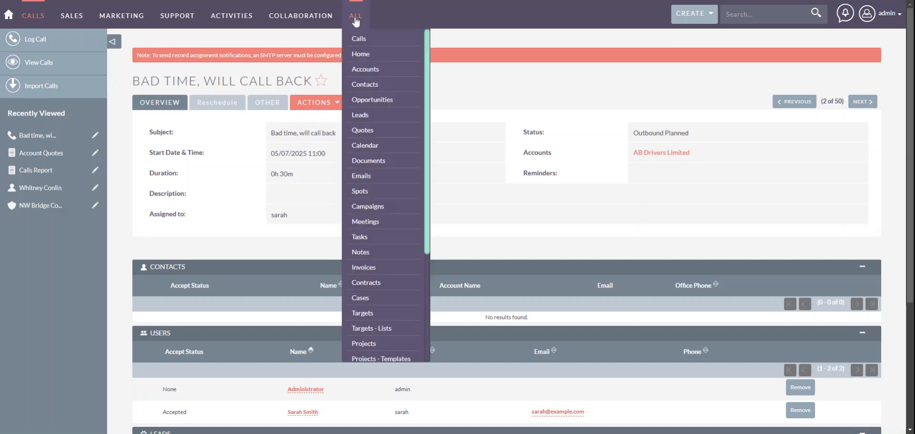
pyautogui.scroll(-5, 358, 283)
pyautogui.scroll(-1, 360, 286)
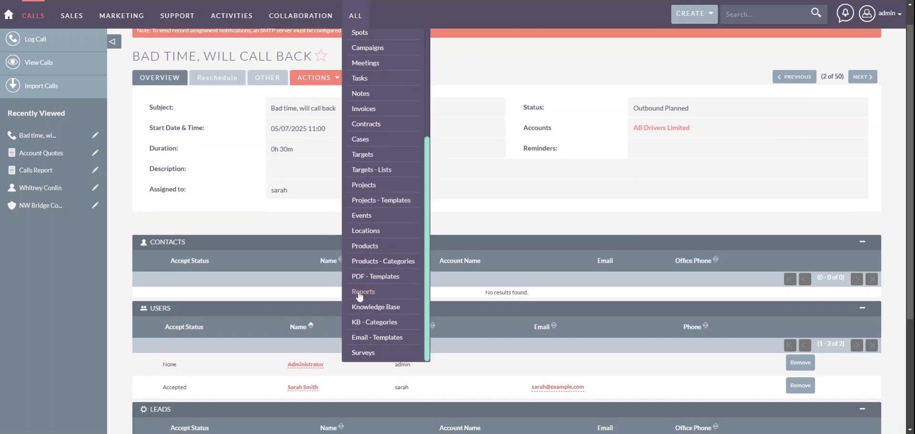
pyautogui.click(361, 294)
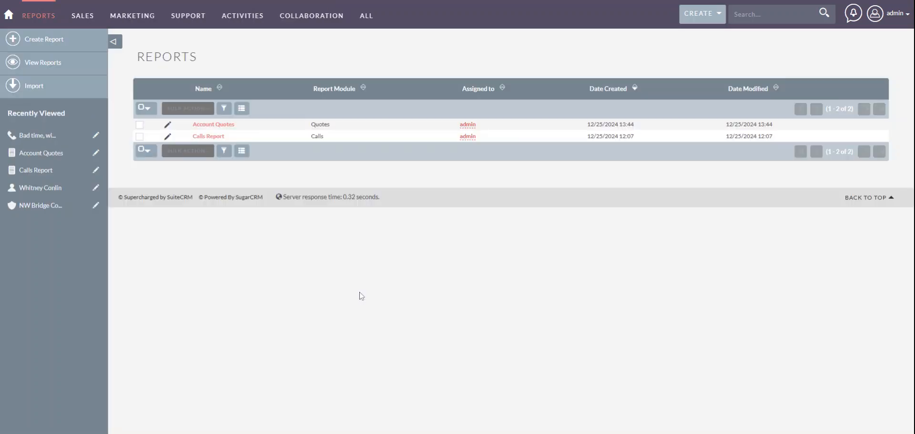
pyautogui.click(209, 138)
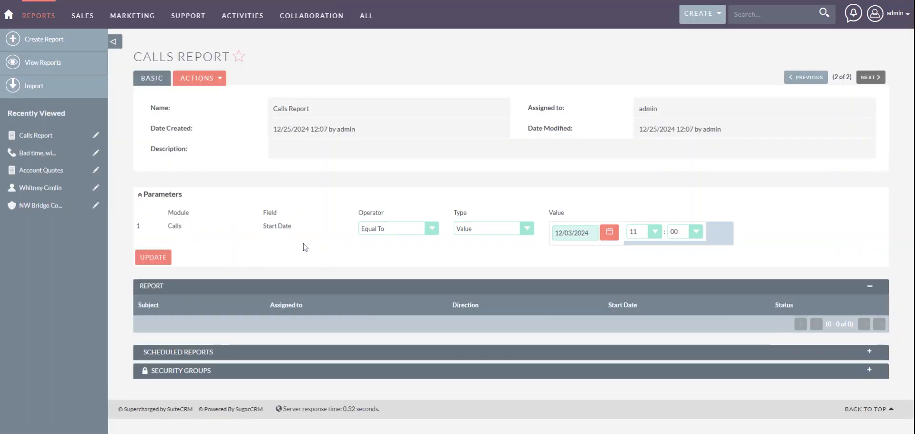
# Open the Calls Report for editing, review its fields and conditions, and cancel without saving.
pyautogui.click(213, 81)
pyautogui.click(159, 99)
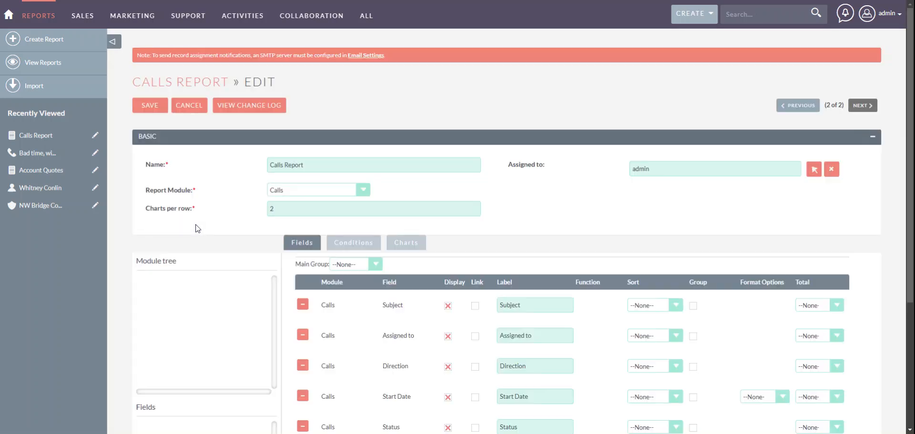
pyautogui.scroll(-2, 305, 165)
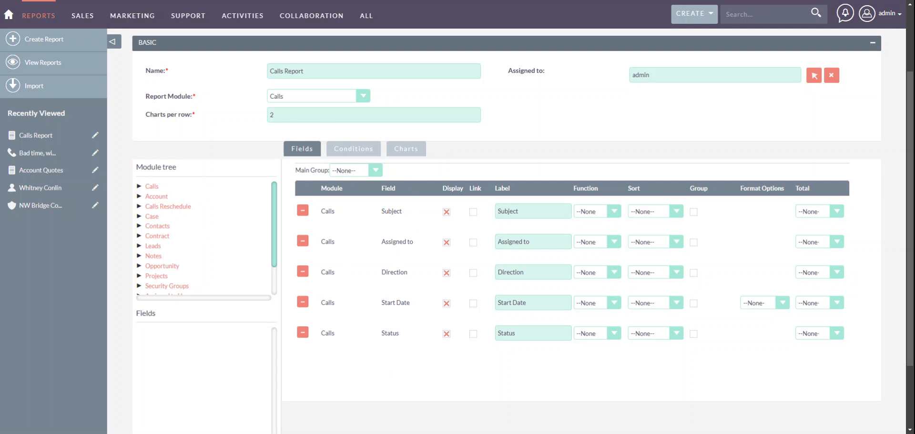
pyautogui.click(352, 153)
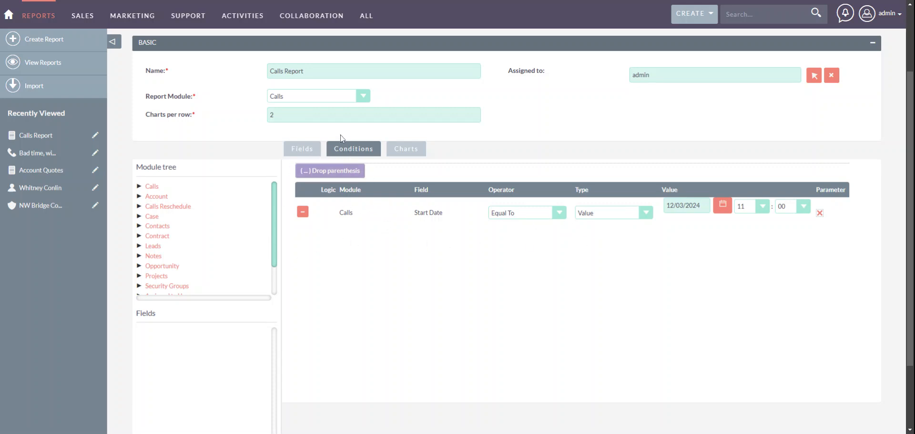
pyautogui.scroll(2, 340, 134)
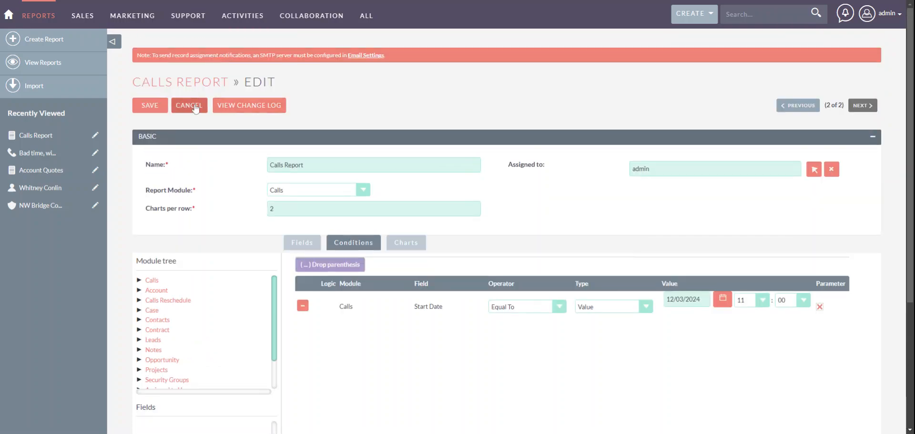
pyautogui.click(189, 106)
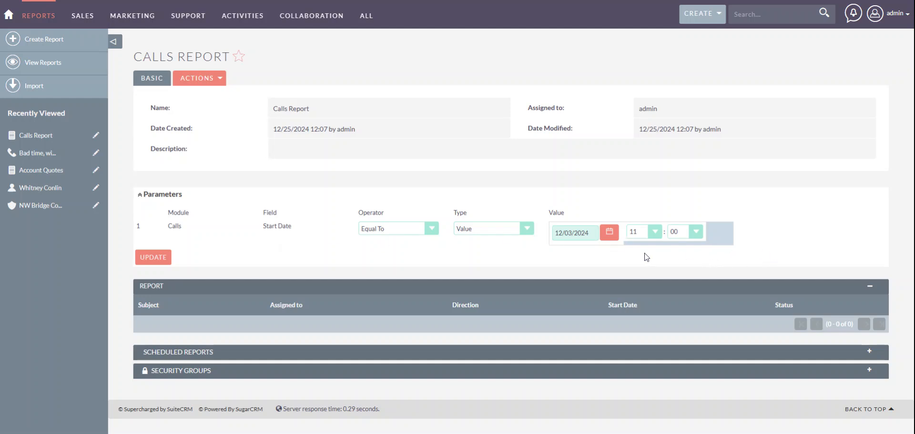
# Open the Reports as SubPanels settings under Custom Subpanels in the administration area.
pyautogui.click(877, 21)
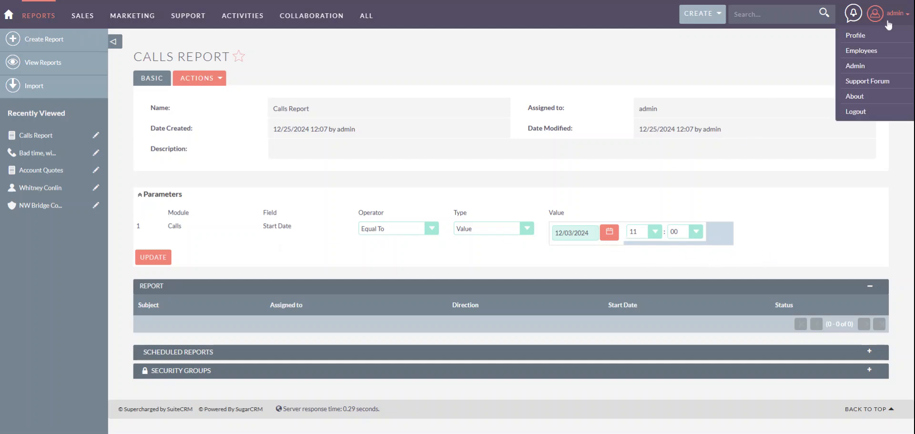
pyautogui.click(856, 66)
pyautogui.scroll(-10, 502, 255)
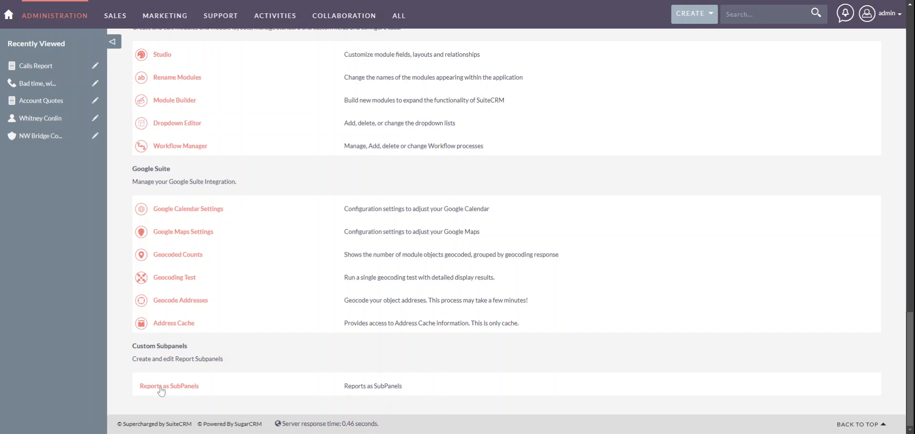
pyautogui.click(161, 388)
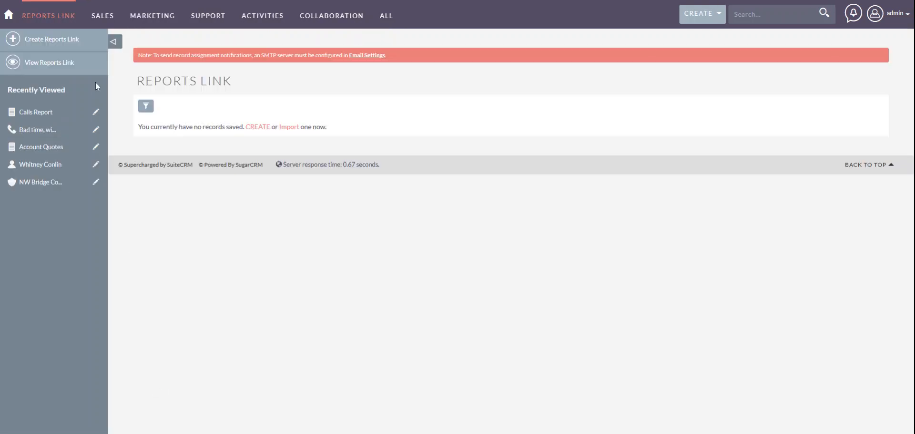
# Create and save a reports link named Calls Report, using the Calls Report, module Call, and Start Date equal to the module field Start Date.
pyautogui.click(46, 40)
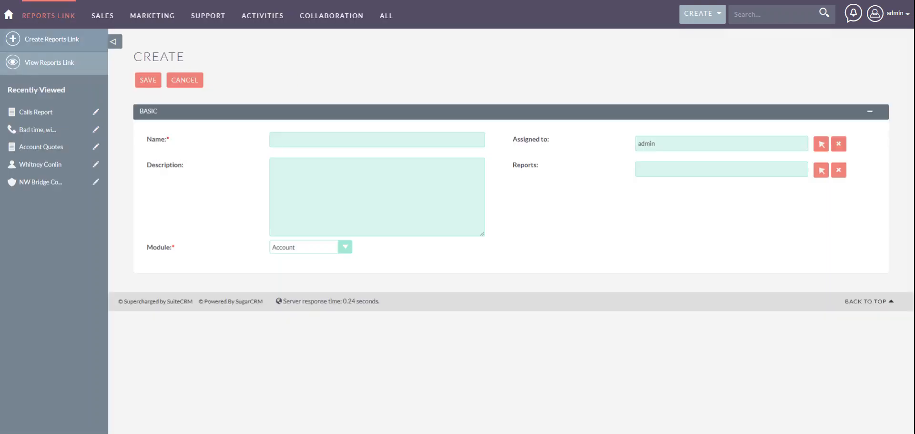
pyautogui.click(305, 139)
pyautogui.write('Calls Report')
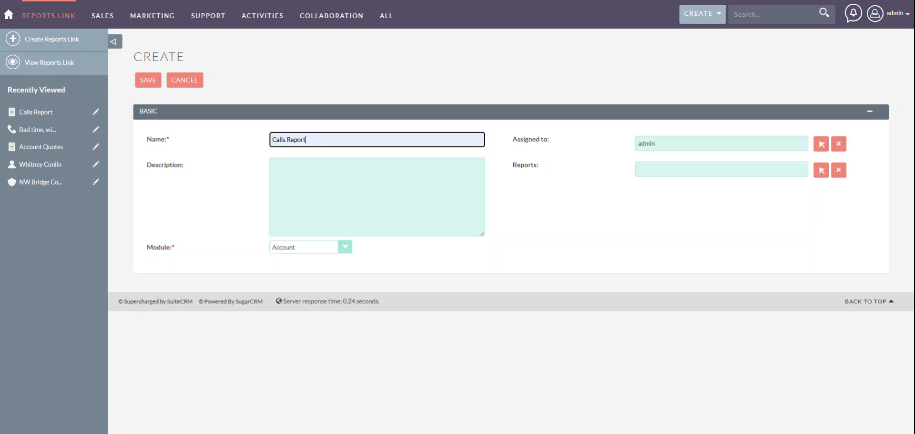
pyautogui.click(821, 175)
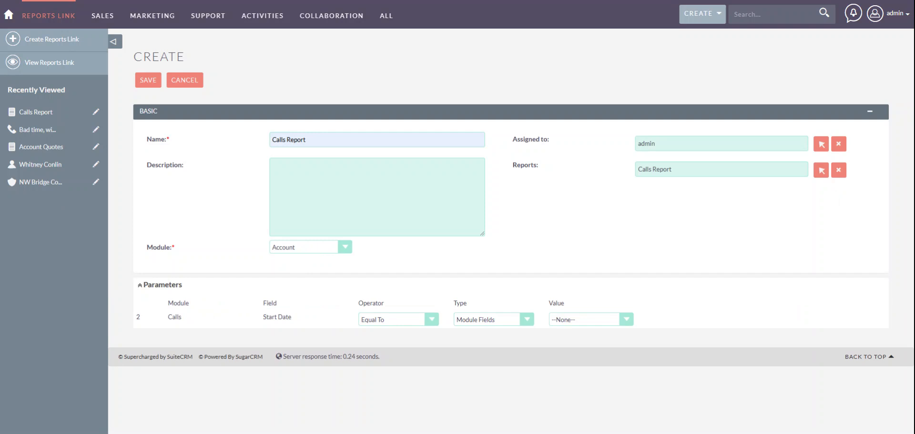
pyautogui.click(280, 273)
pyautogui.click(566, 319)
pyautogui.click(150, 81)
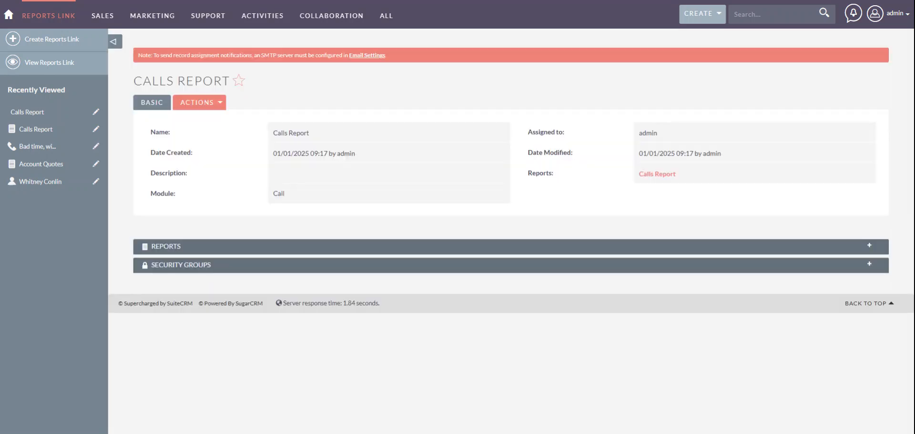
# Reopen the new Calls Report link for editing, check its module and Start Date parameter, and save it.
pyautogui.click(209, 103)
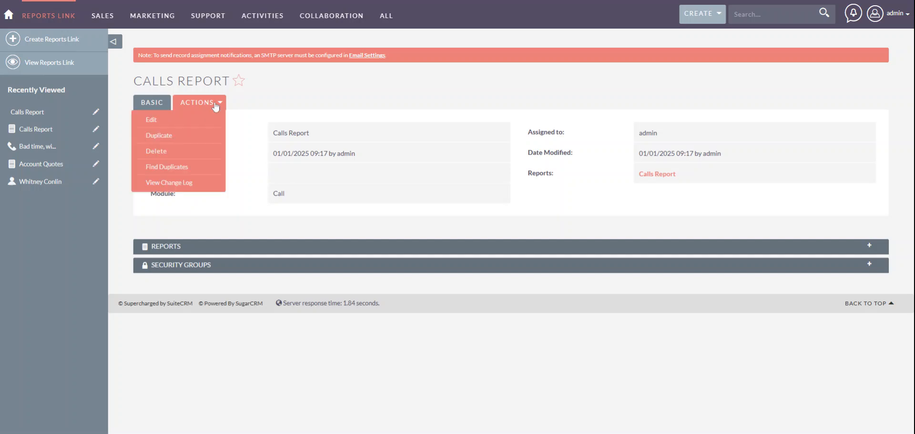
pyautogui.click(159, 123)
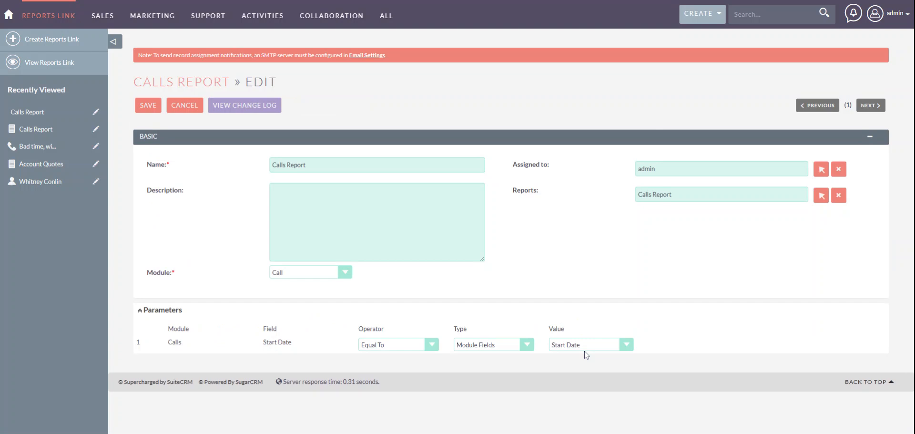
pyautogui.click(153, 111)
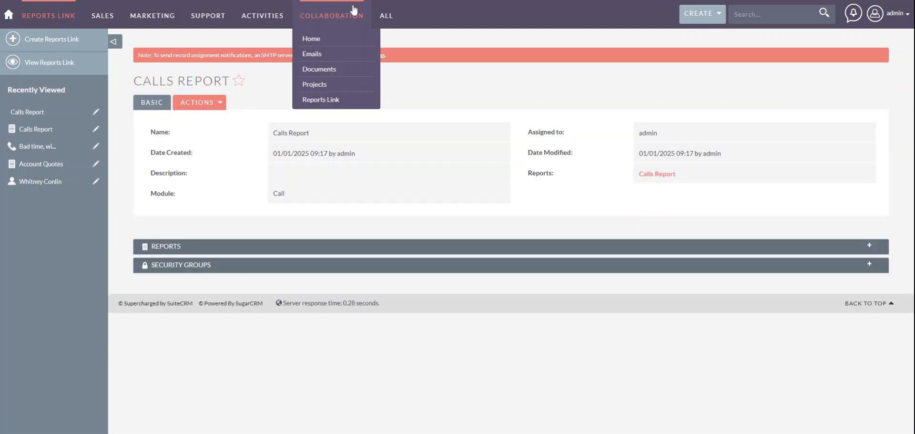
# Open the AB Drivers Limited call "Bad time, will call back" from the Calls module and expand its Calls Report subpanel.
pyautogui.moveTo(386, 15)
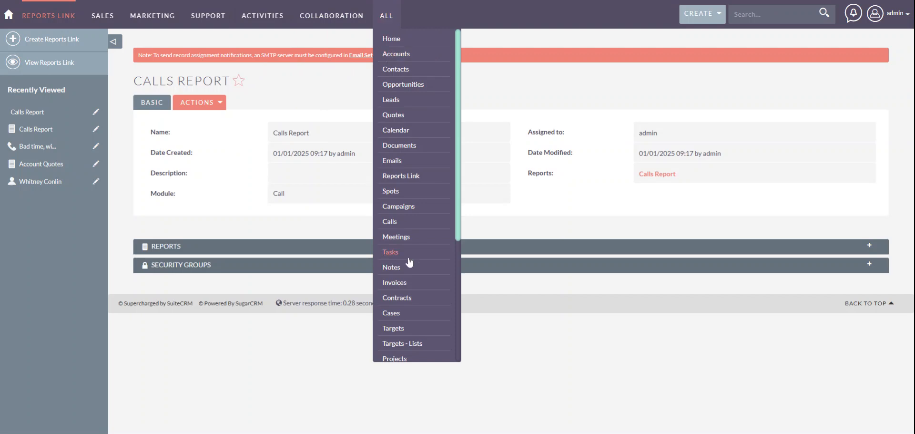
pyautogui.click(390, 222)
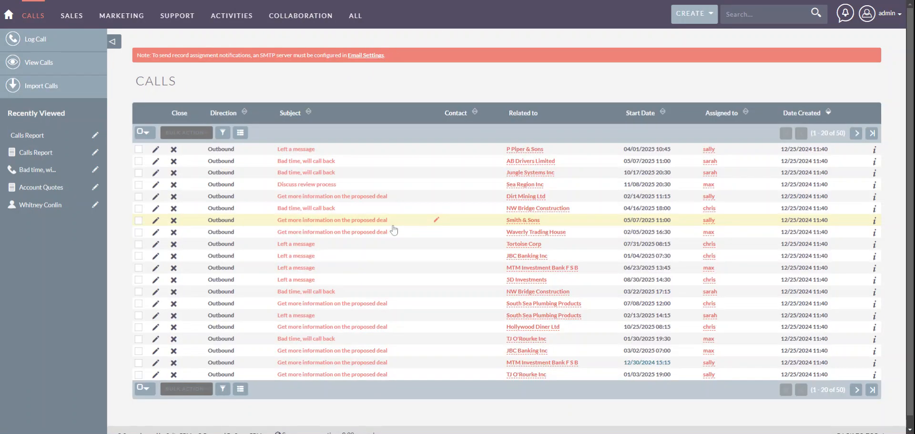
pyautogui.click(310, 162)
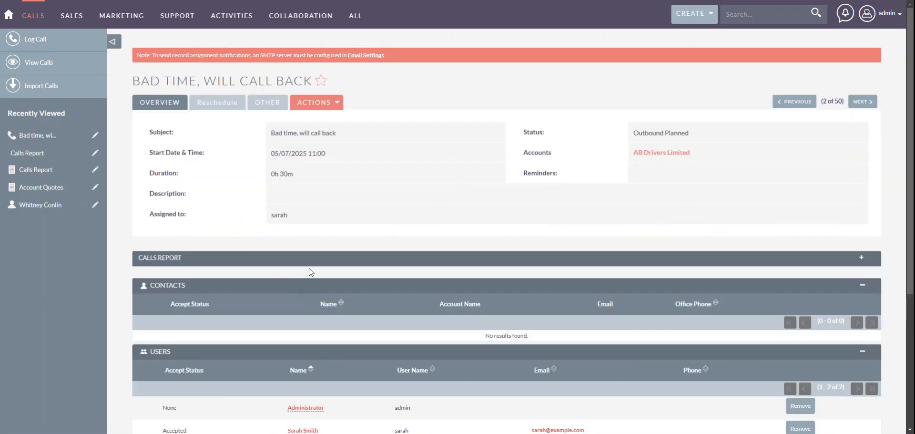
pyautogui.click(227, 264)
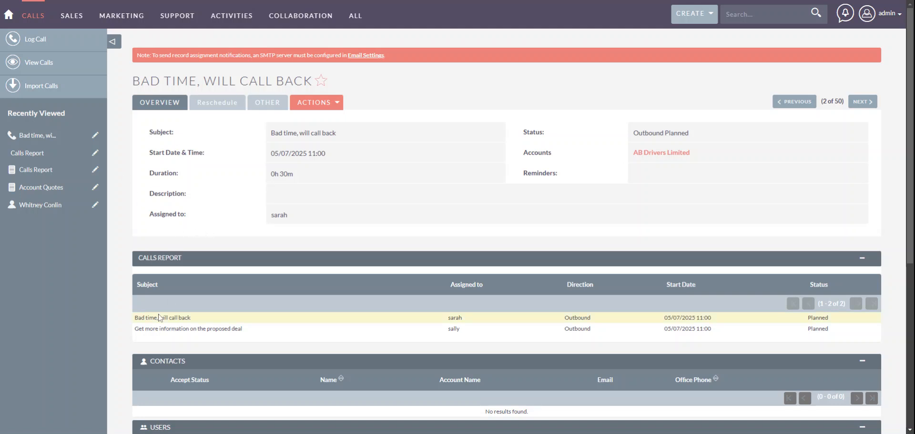
# Open the Calls Report from the Reports module for editing and display its conditions.
pyautogui.moveTo(357, 16)
pyautogui.scroll(-3, 356, 268)
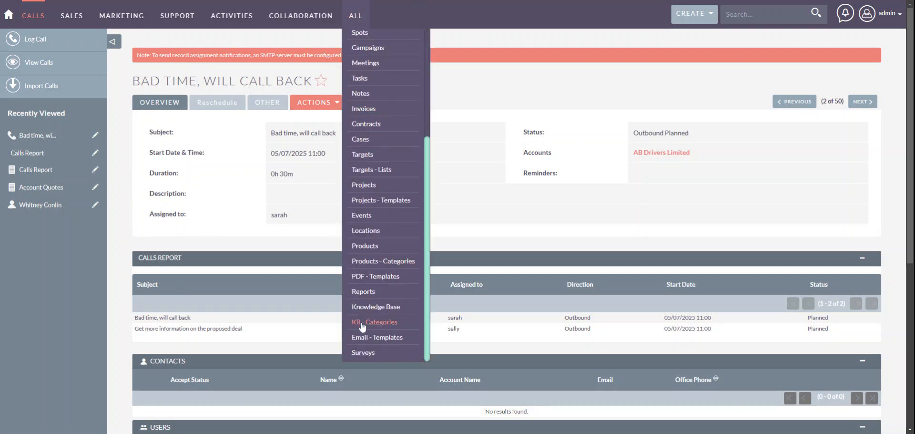
pyautogui.click(365, 292)
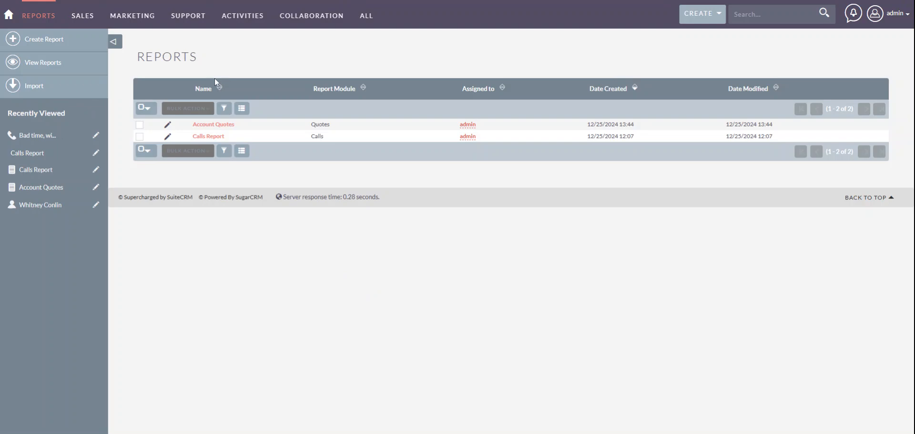
pyautogui.click(207, 136)
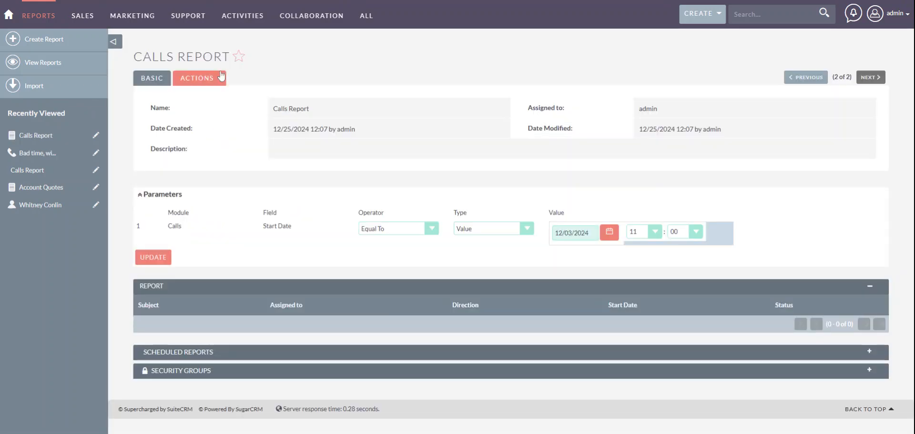
pyautogui.moveTo(220, 77)
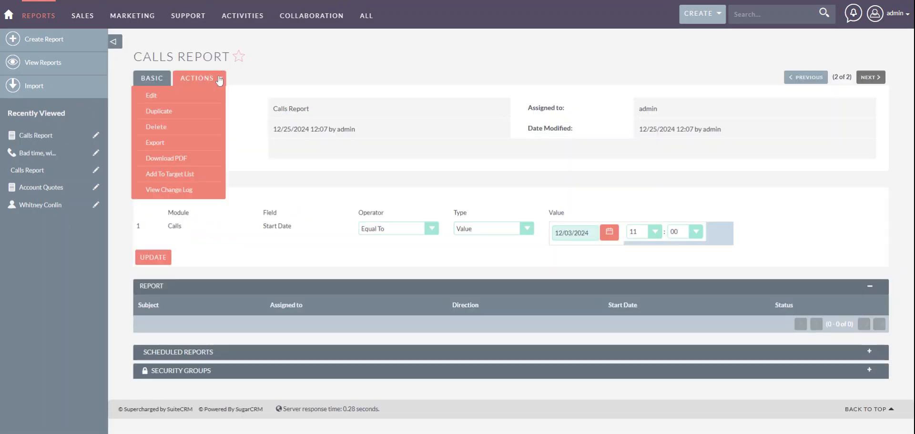
pyautogui.click(158, 101)
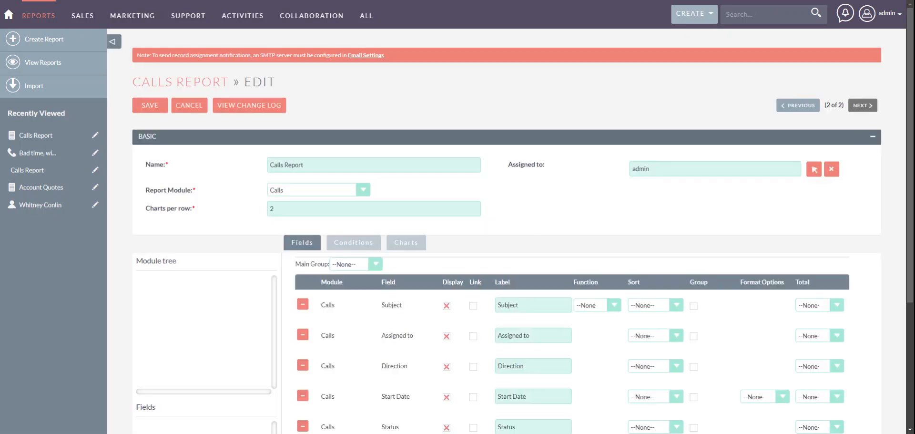
pyautogui.click(367, 245)
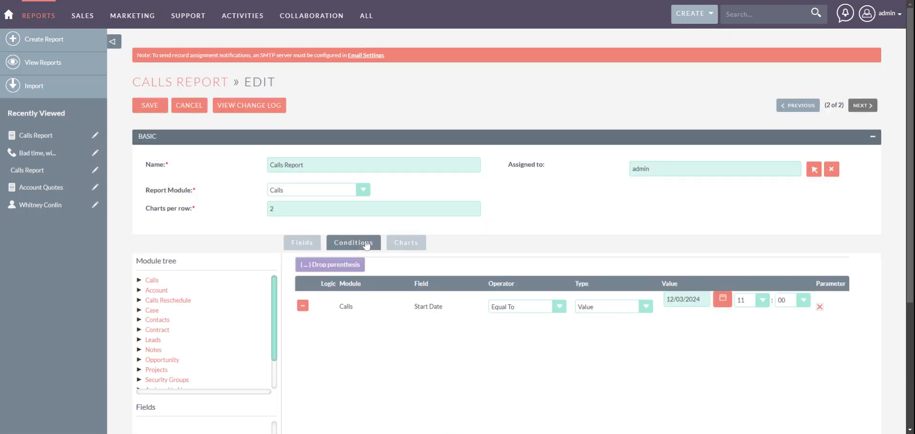
# Add a Calls ID condition with operator Not Equal To to the Calls Report, mark it as a parameter, and save the report.
pyautogui.scroll(-3, 219, 245)
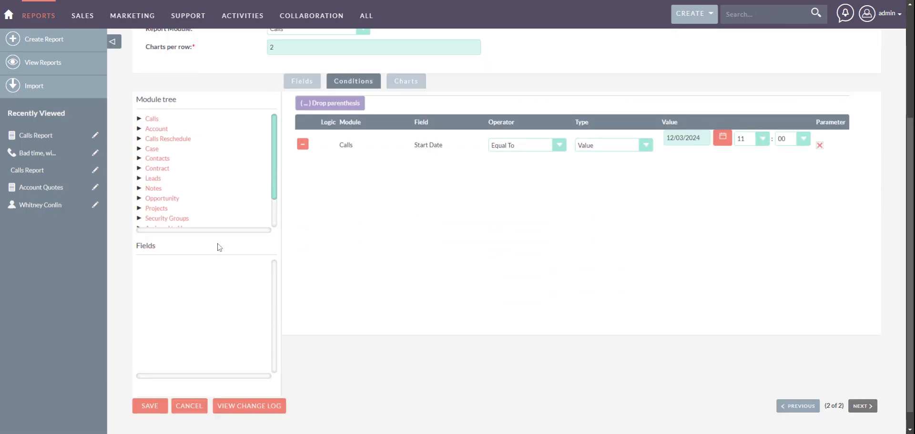
pyautogui.click(152, 118)
pyautogui.hotkey('ctrl', 'f')
pyautogui.write('id')
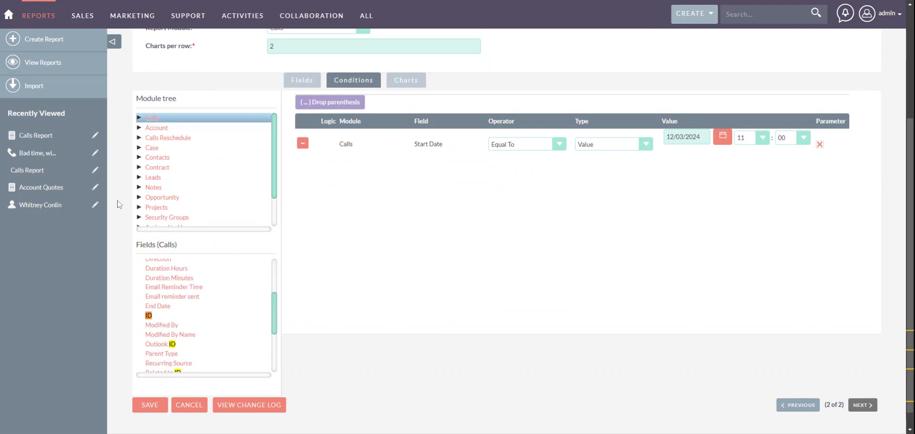
pyautogui.doubleClick(149, 315)
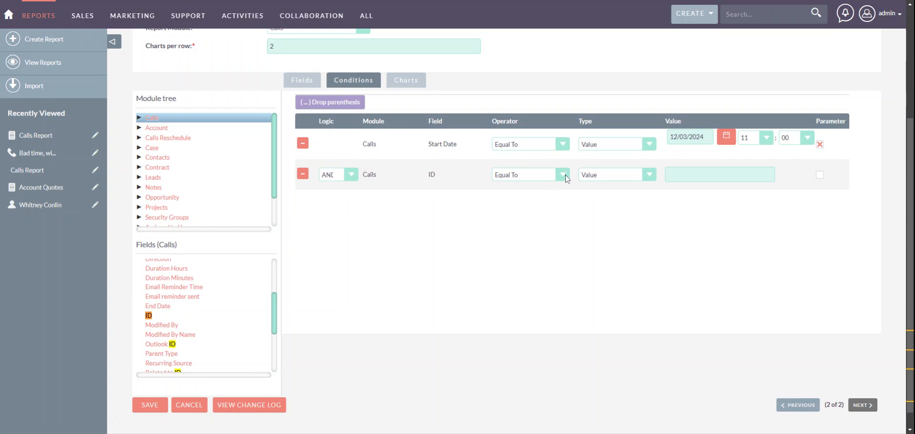
pyautogui.click(555, 189)
pyautogui.scroll(4, 429, 205)
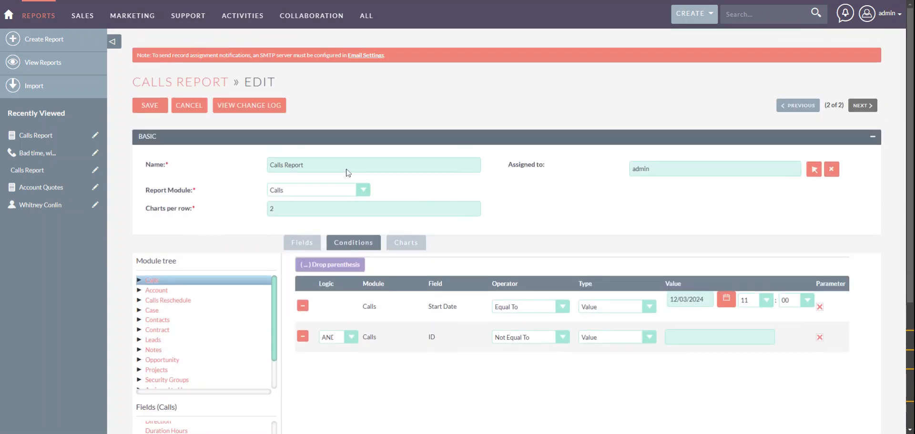
pyautogui.click(144, 108)
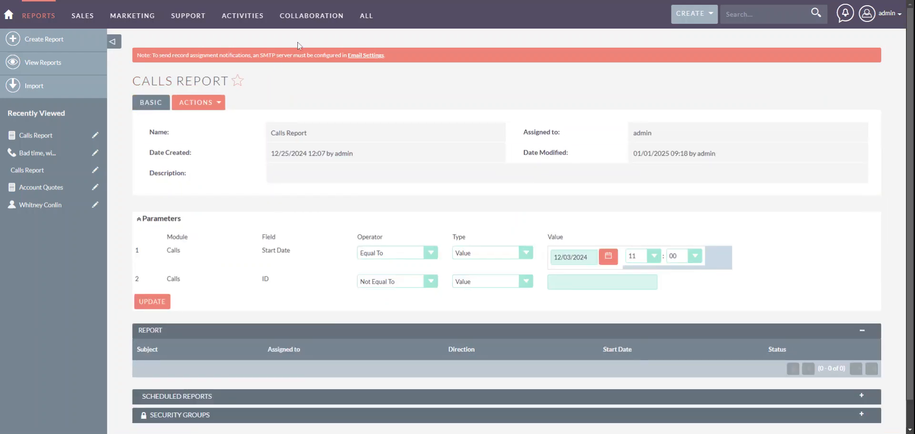
# Edit the Calls Report link under Reports as SubPanels, matching the Start Date and ID parameters to their corresponding module fields, and save it.
pyautogui.moveTo(874, 14)
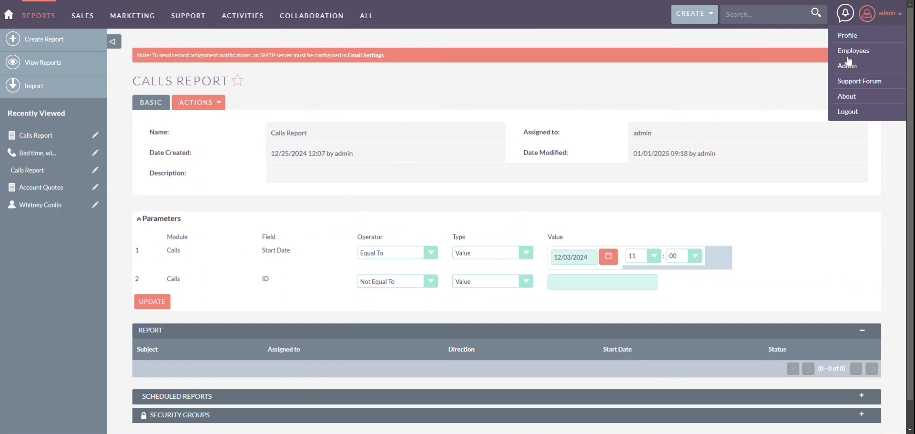
pyautogui.click(847, 66)
pyautogui.scroll(-20, 316, 300)
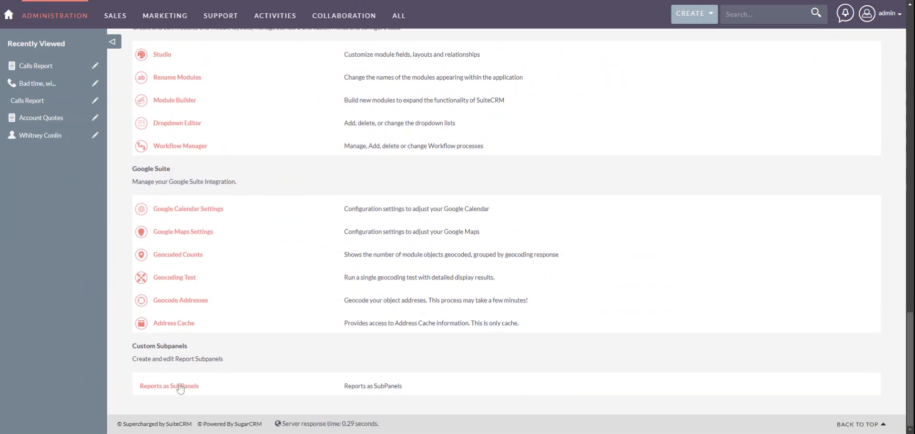
pyautogui.click(180, 389)
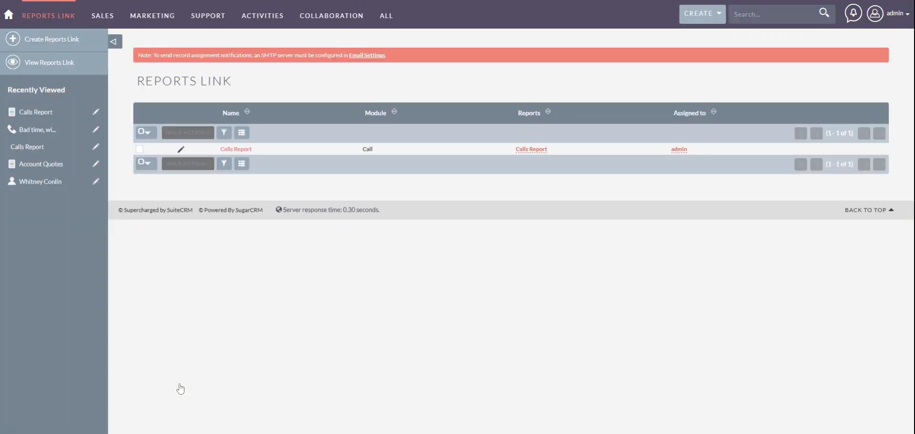
pyautogui.click(182, 150)
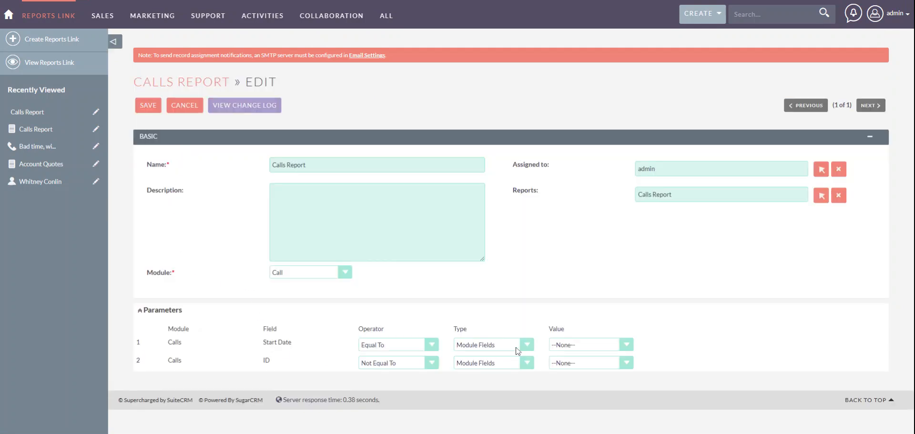
pyautogui.click(587, 345)
pyautogui.click(604, 359)
pyautogui.click(143, 108)
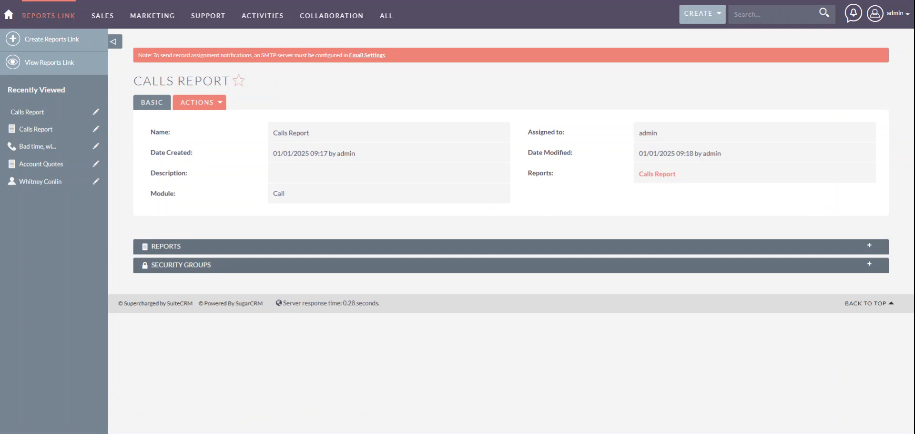
# Reopen the recently viewed call "Bad time, will call back" and expand its Calls Report subpanel.
pyautogui.click(35, 149)
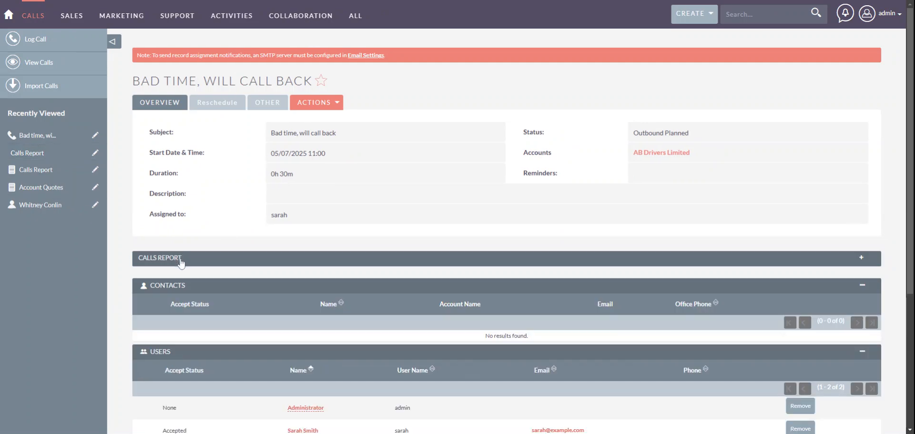
pyautogui.click(181, 260)
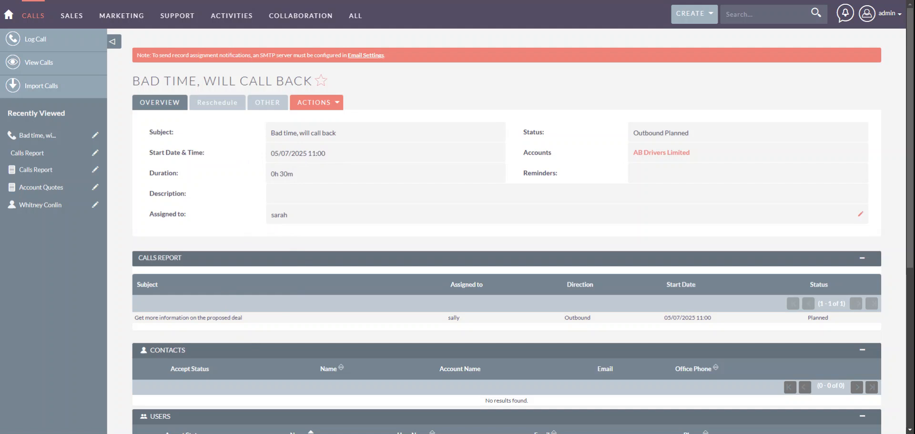
# Go to the Contacts module and open the recently viewed contact's record.
pyautogui.moveTo(355, 29)
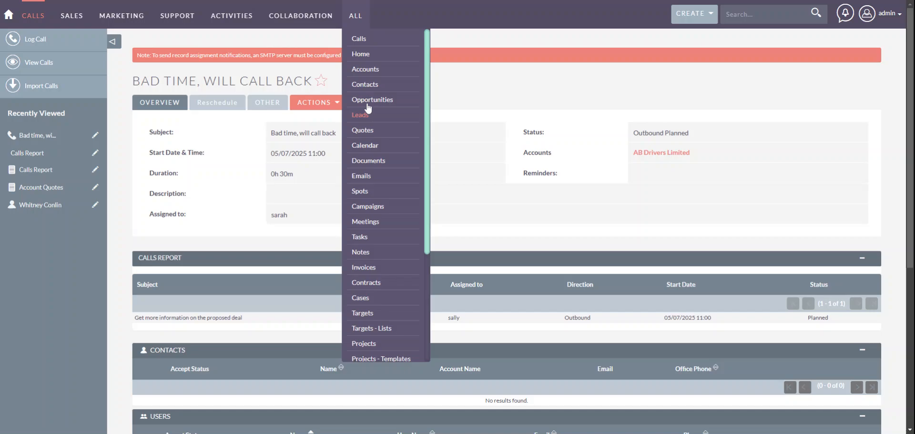
pyautogui.click(367, 86)
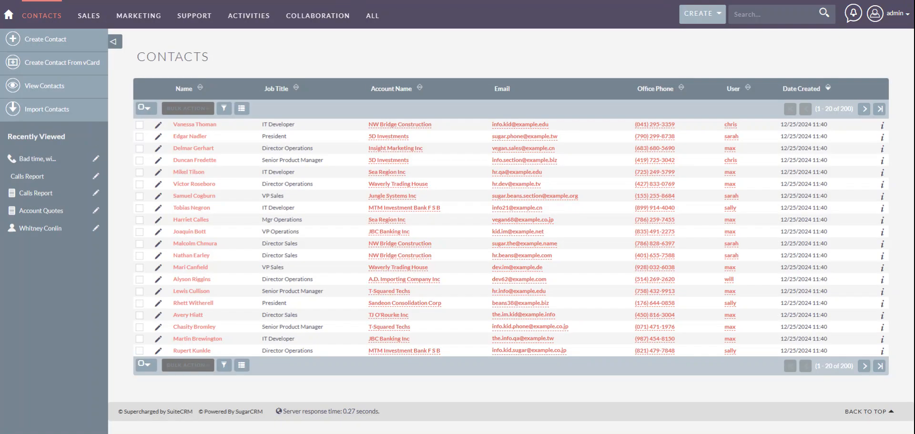
pyautogui.click(30, 229)
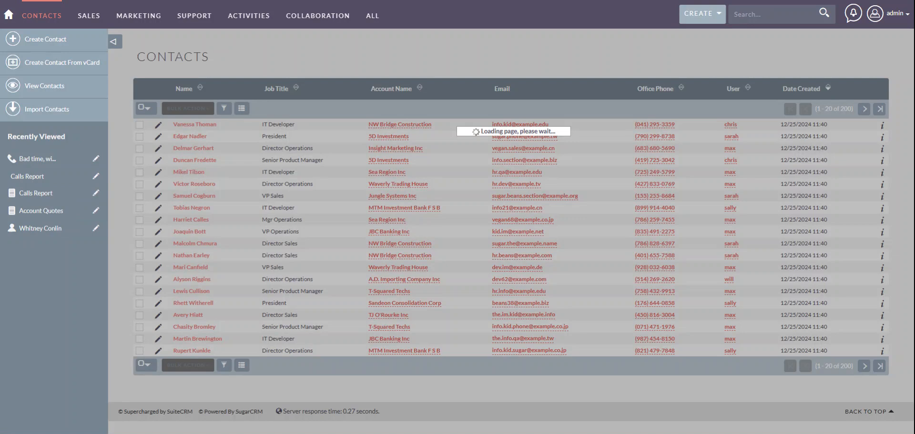
# Examine the contact's account name and its subpanels, including Opportunities, Direct Reports and Quotes.
pyautogui.scroll(-5, 206, 227)
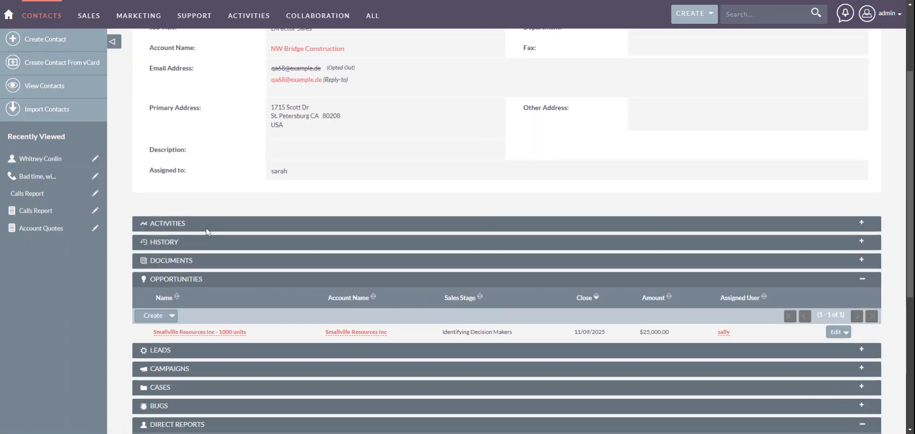
pyautogui.scroll(-2, 206, 229)
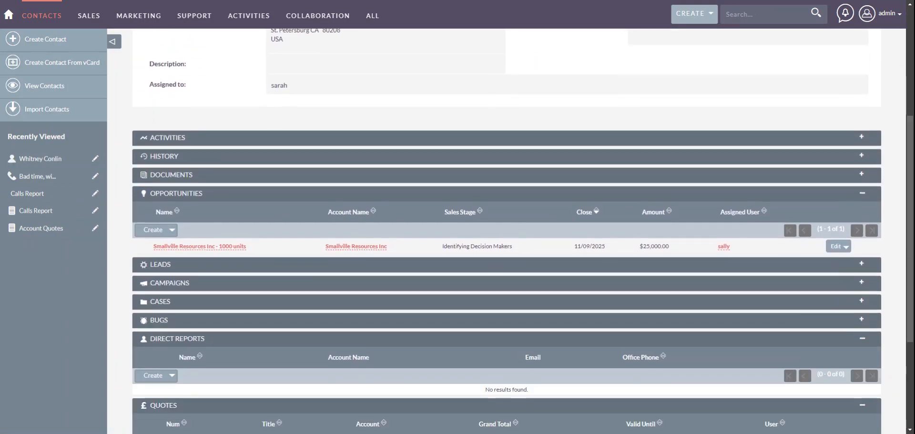
pyautogui.scroll(-3, 507, 231)
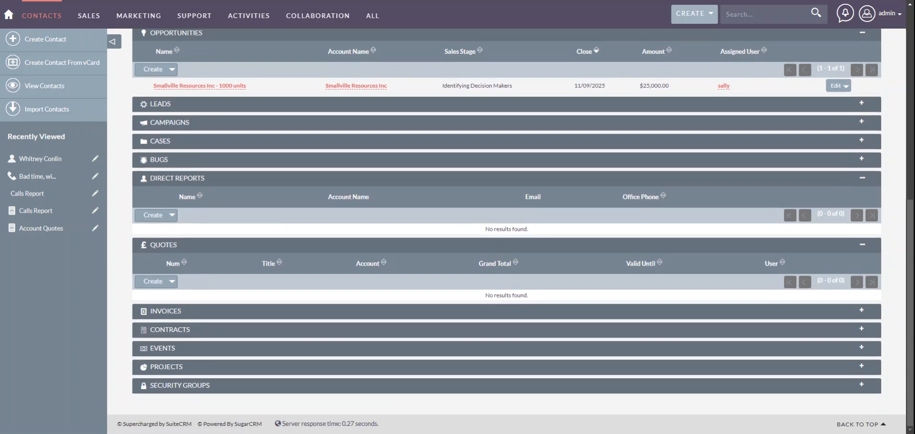
pyautogui.scroll(3, 214, 184)
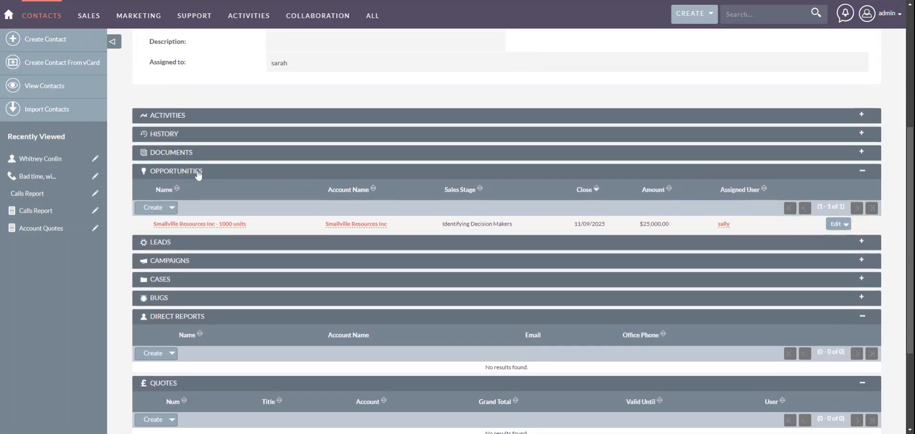
pyautogui.scroll(1, 243, 49)
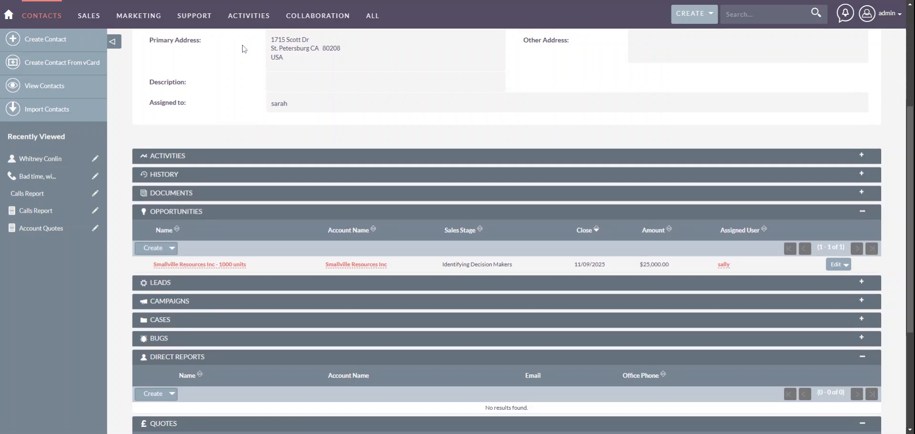
pyautogui.scroll(-2, 507, 229)
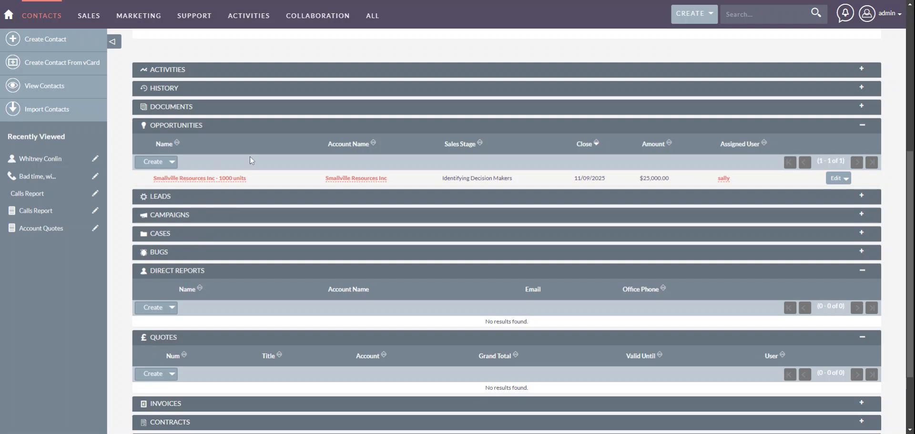
pyautogui.scroll(5, 252, 161)
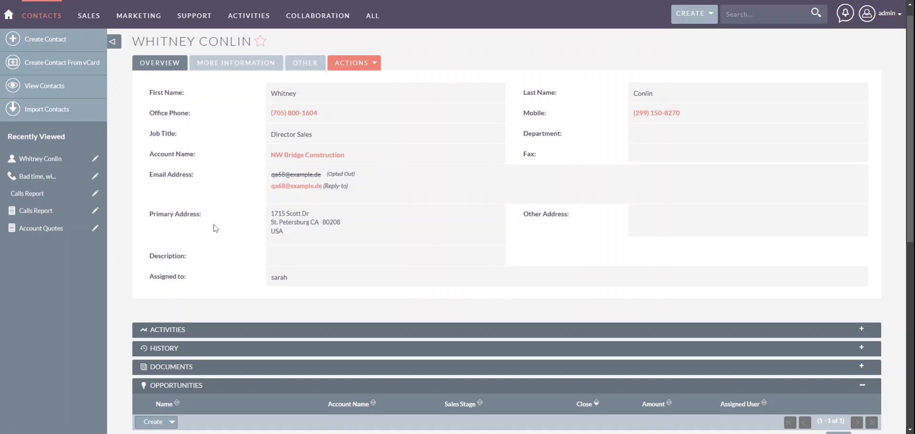
pyautogui.scroll(-7, 214, 224)
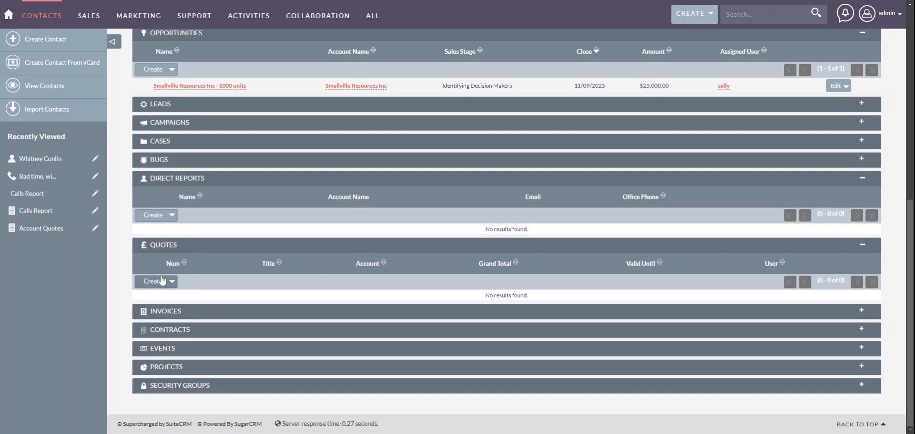
pyautogui.scroll(5, 201, 169)
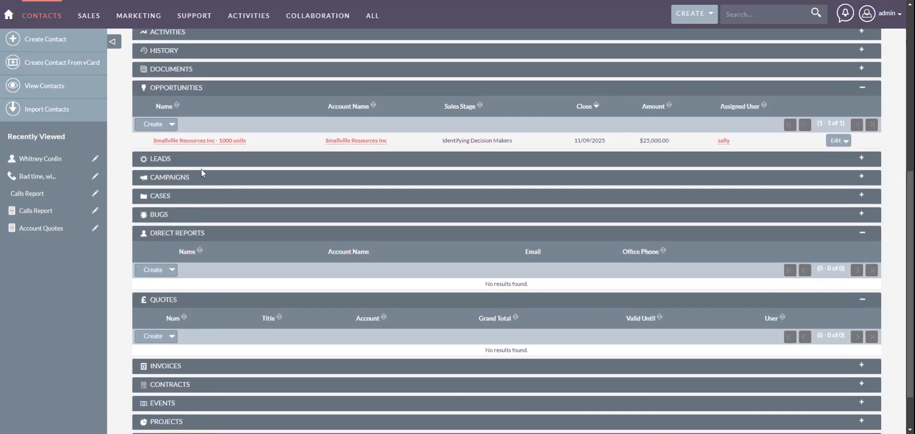
pyautogui.scroll(3, 223, 179)
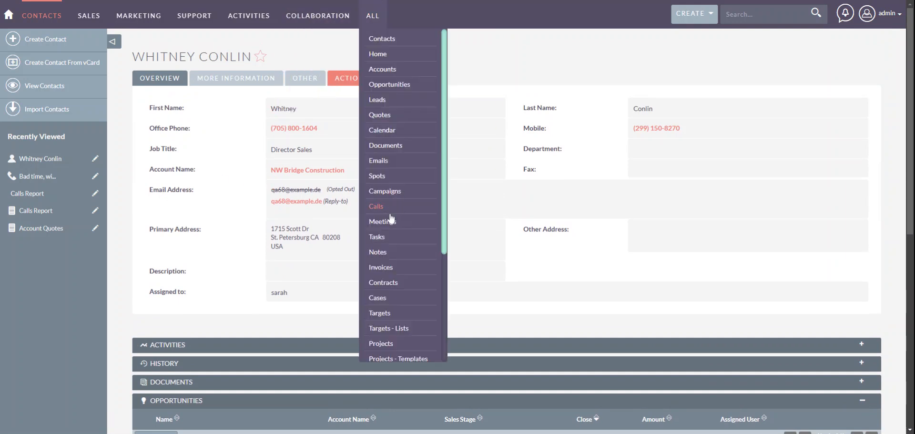
# Find the Reports module in the full module list and open the Account Quotes report for editing.
pyautogui.hotkey('ctrl', 'f')
pyautogui.write('repor')
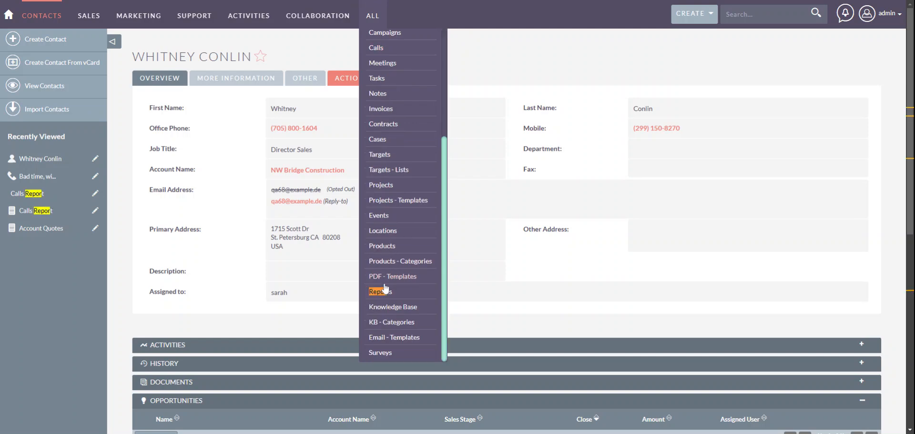
pyautogui.click(386, 293)
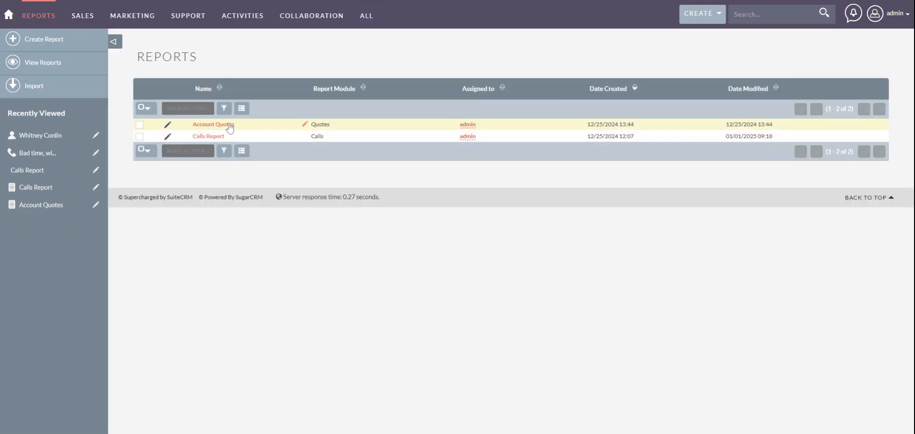
pyautogui.click(224, 125)
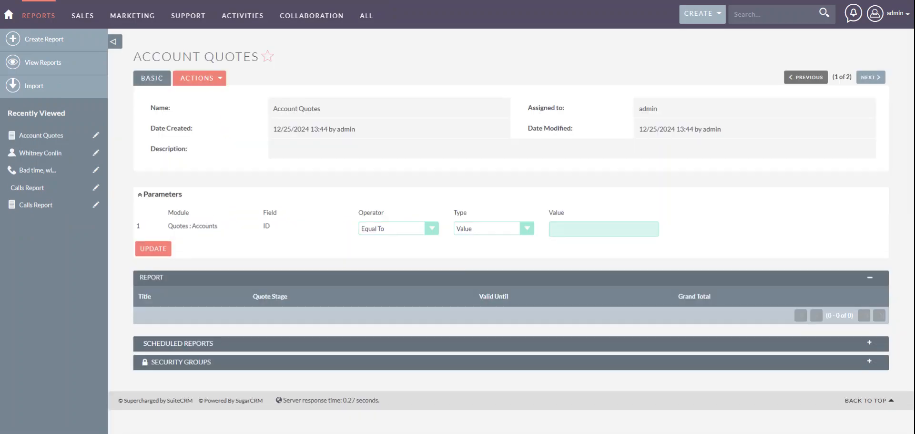
pyautogui.click(207, 80)
pyautogui.click(167, 98)
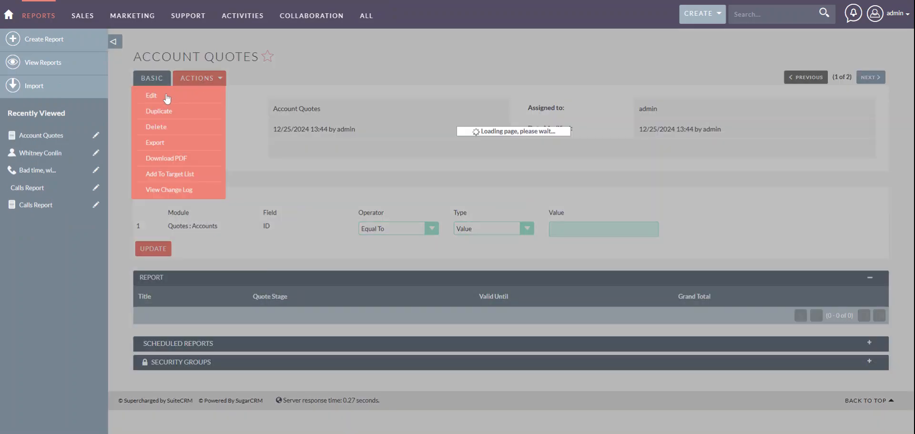
# Review the fields and conditions of the Account Quotes report, and leave the editor without saving.
pyautogui.scroll(-2, 110, 239)
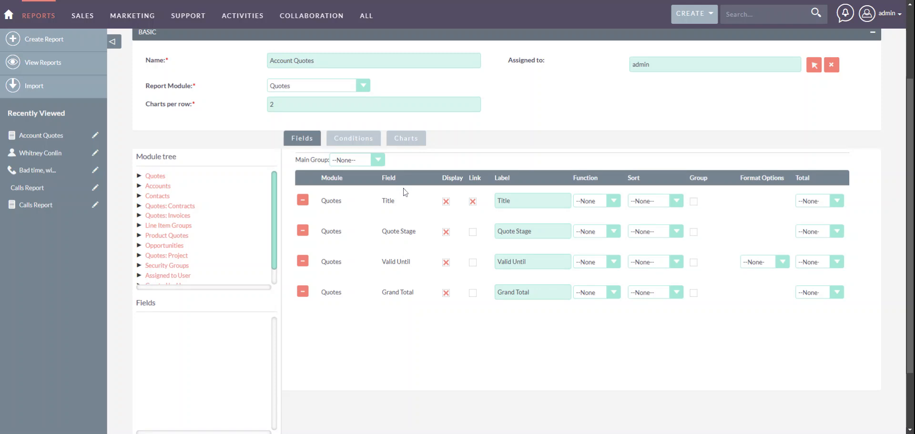
pyautogui.click(358, 142)
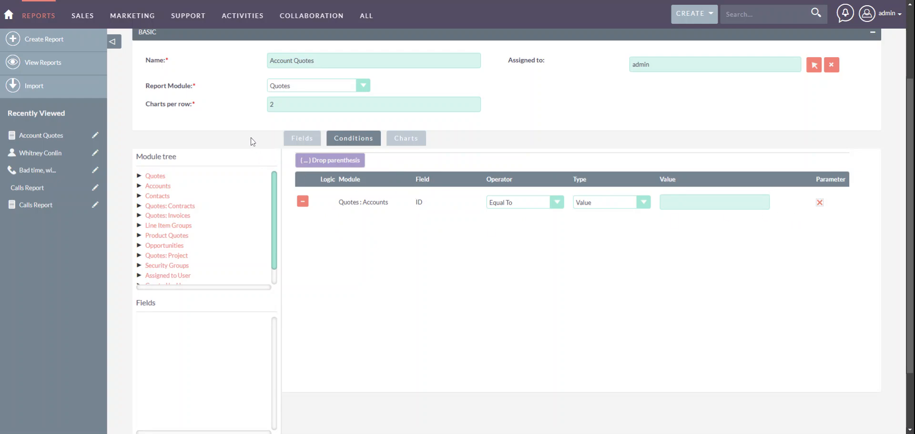
pyautogui.scroll(3, 251, 138)
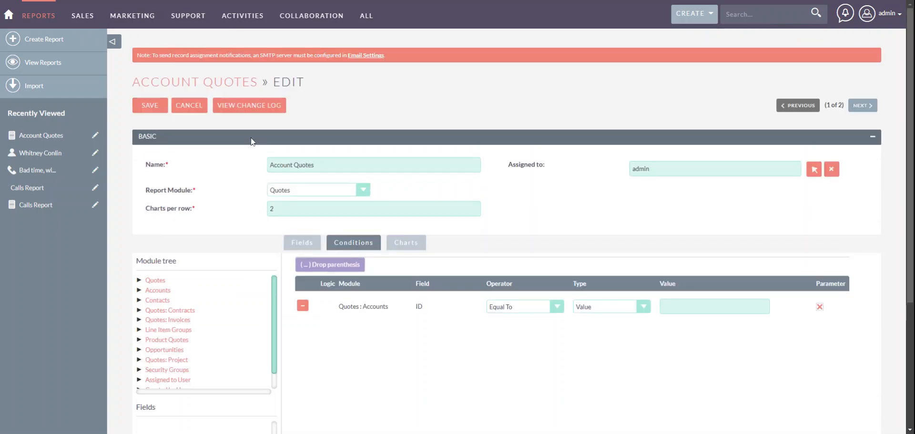
pyautogui.click(190, 106)
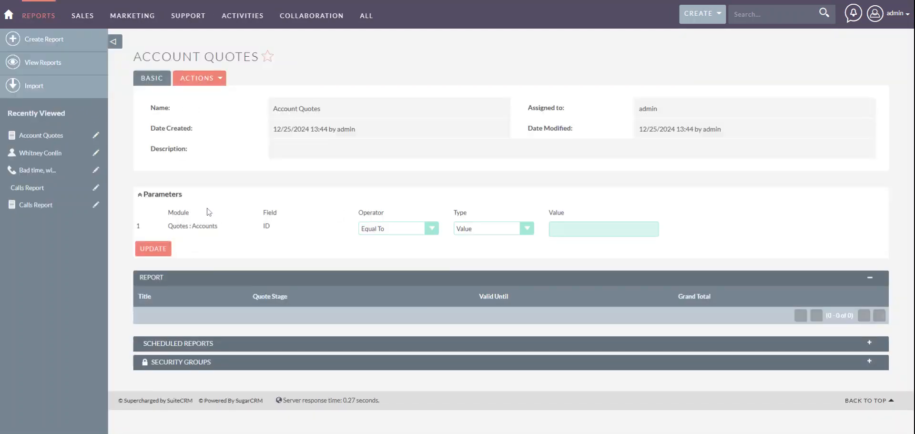
# Open the Reports Link list from the administration page and start creating a new reports link.
pyautogui.moveTo(892, 23)
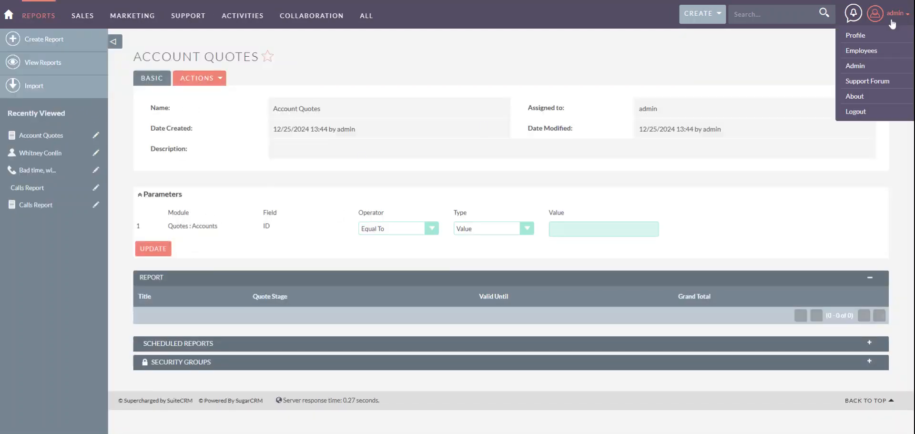
pyautogui.click(861, 68)
pyautogui.scroll(-10, 366, 234)
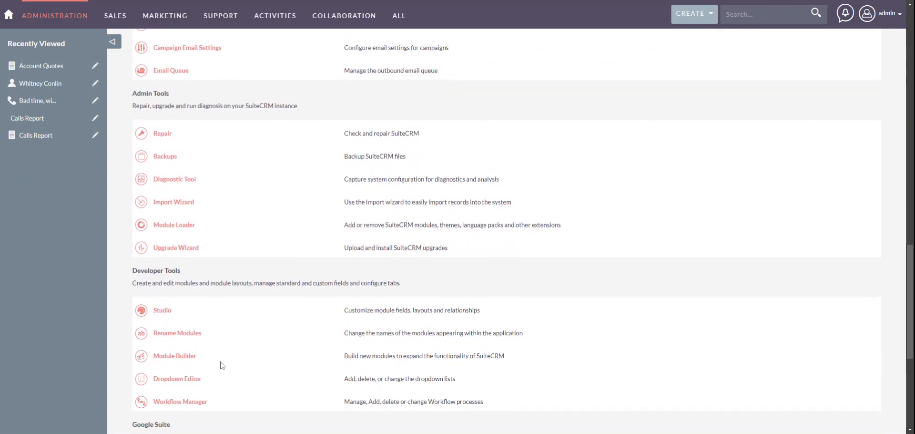
pyautogui.scroll(-5, 222, 366)
pyautogui.click(157, 392)
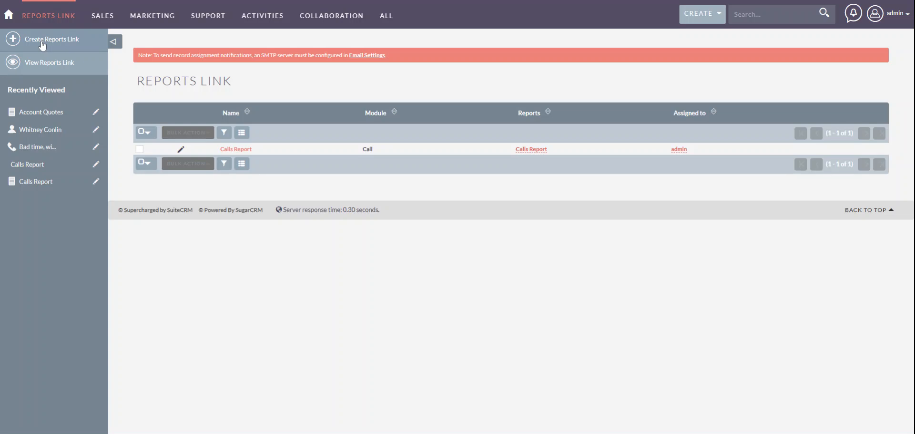
pyautogui.click(42, 46)
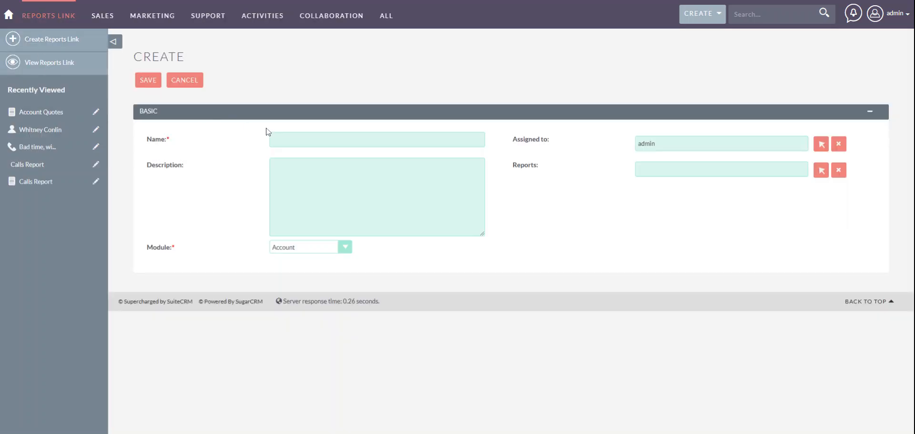
# Create the reports link "Quotes Related to Account" with the Account Quotes report, the Contact module and a module field as its parameter, and save.
pyautogui.click(272, 139)
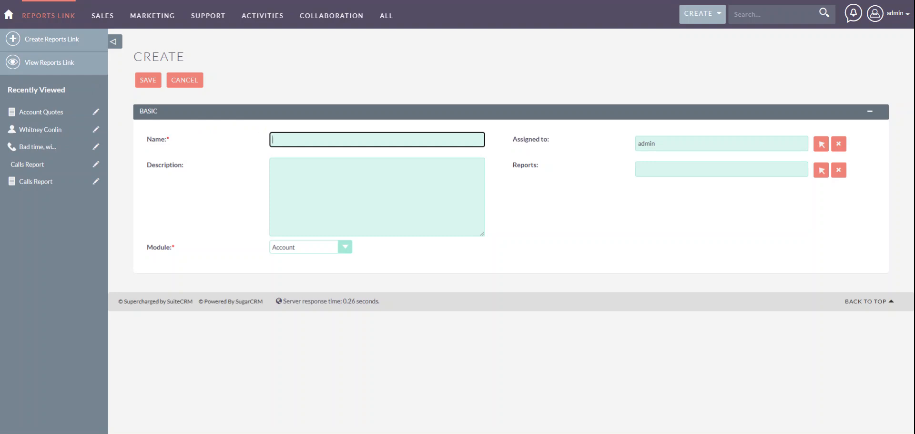
pyautogui.write('Quotes Related to Account')
pyautogui.click(822, 171)
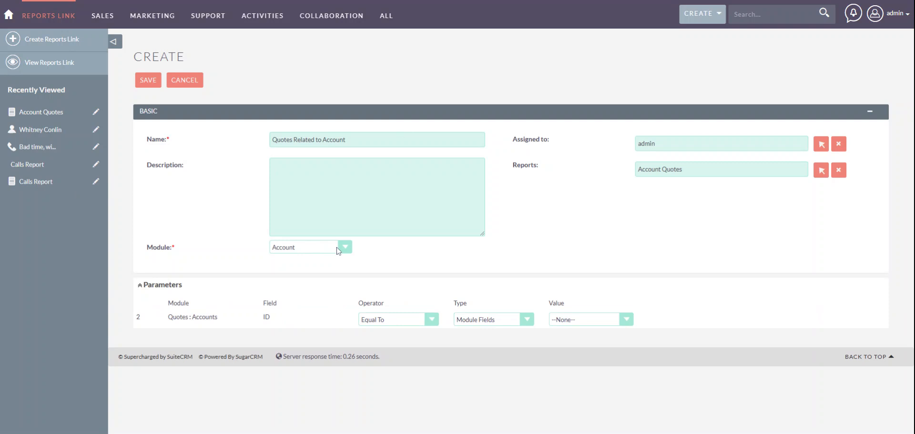
pyautogui.press('Down')
pyautogui.click(568, 339)
pyautogui.click(146, 82)
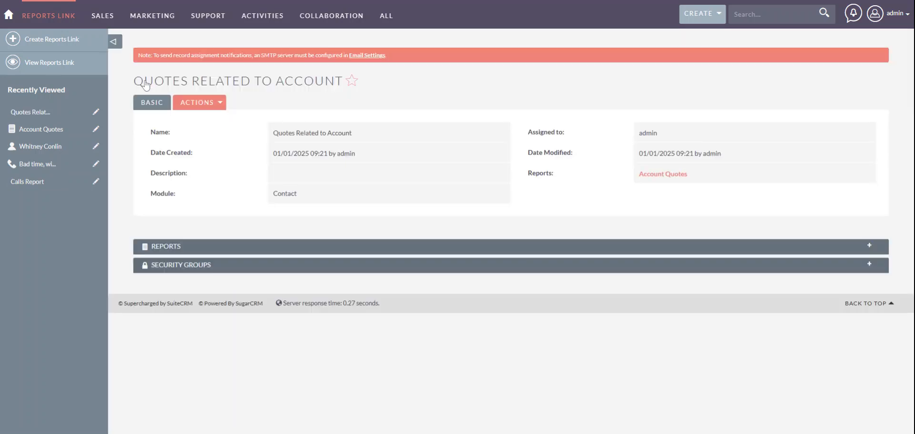
# Open the recently viewed contact's record and expand the Quotes Related to Account subpanel to check its contents.
pyautogui.moveTo(386, 25)
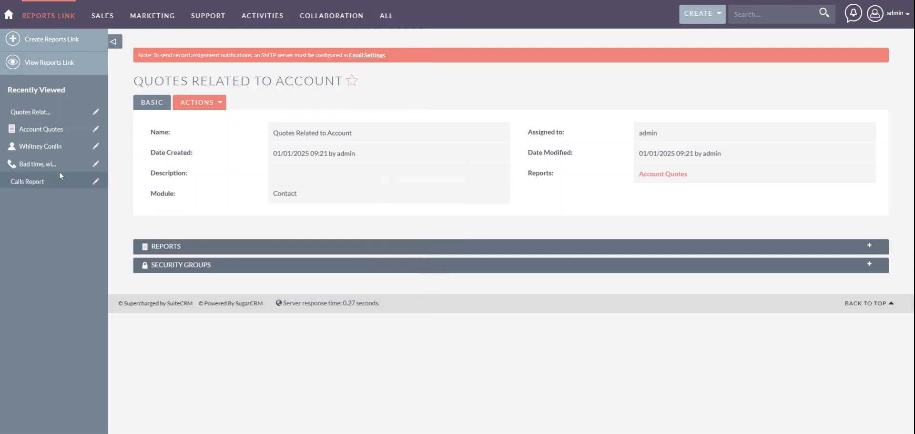
pyautogui.click(34, 147)
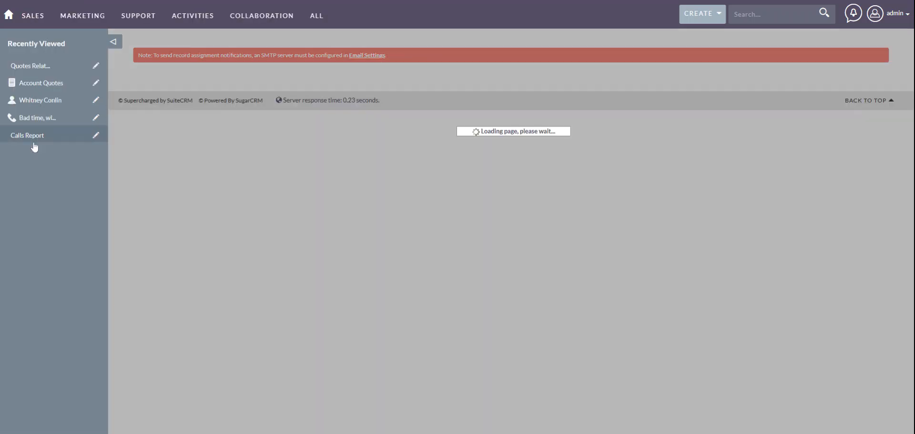
pyautogui.scroll(-2, 188, 245)
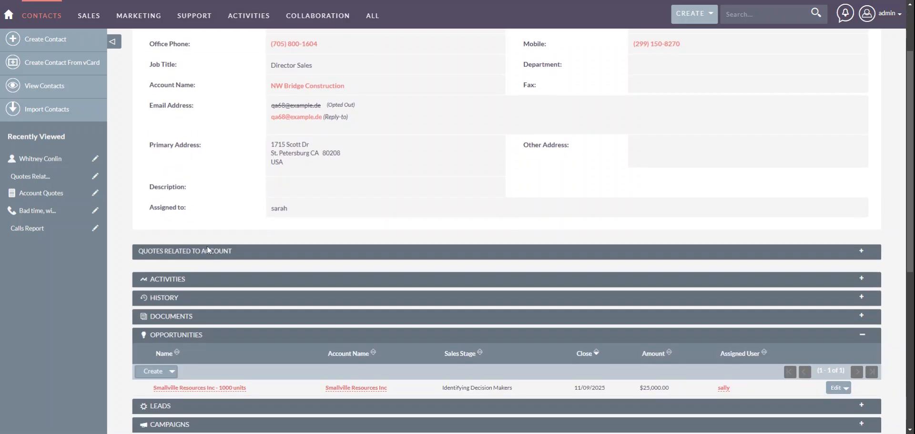
pyautogui.click(208, 251)
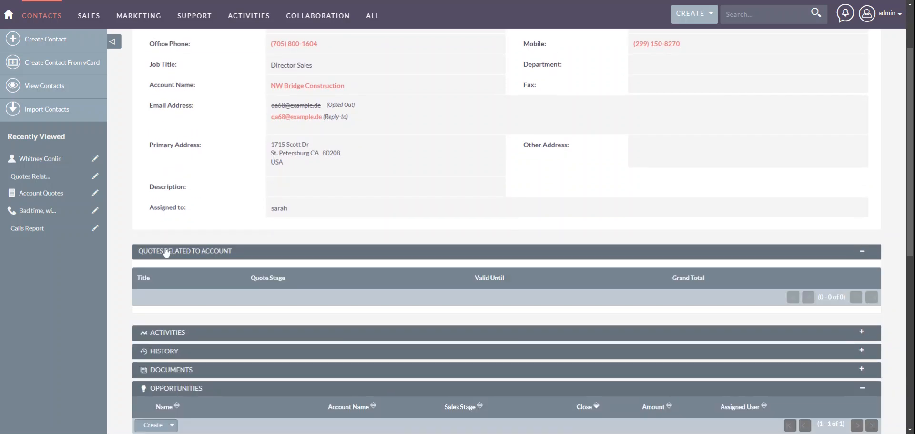
pyautogui.scroll(-5, 162, 252)
pyautogui.scroll(4, 162, 252)
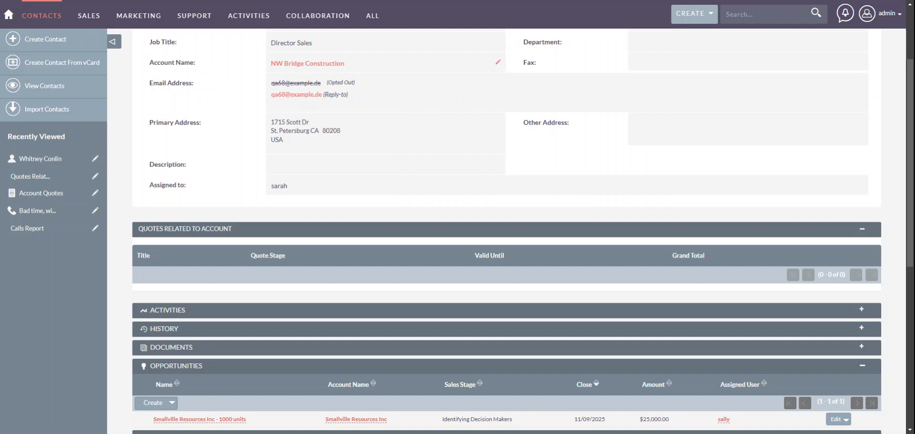
# Start a new quote from the contact's Quotes subpanel and select a different contact for it.
pyautogui.scroll(-9, 231, 205)
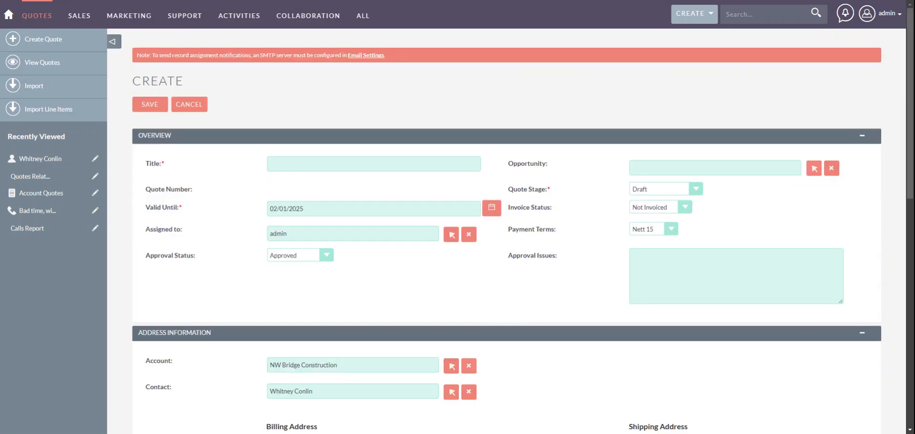
pyautogui.scroll(-4, 328, 260)
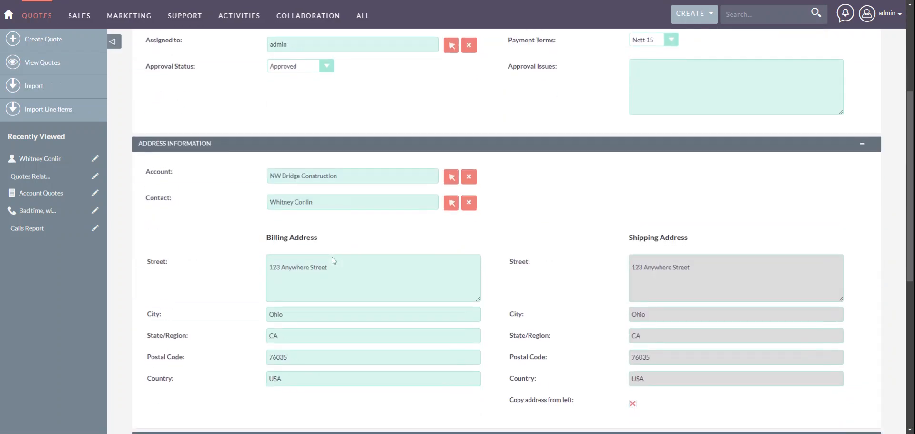
pyautogui.click(453, 205)
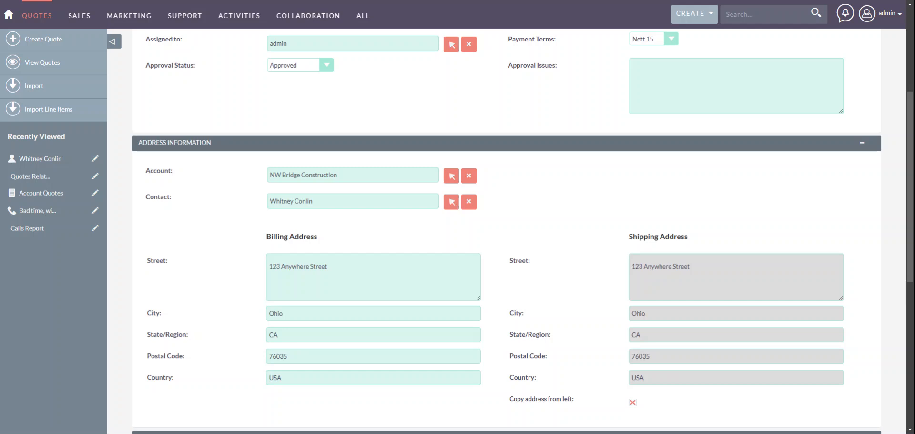
pyautogui.scroll(3, 302, 144)
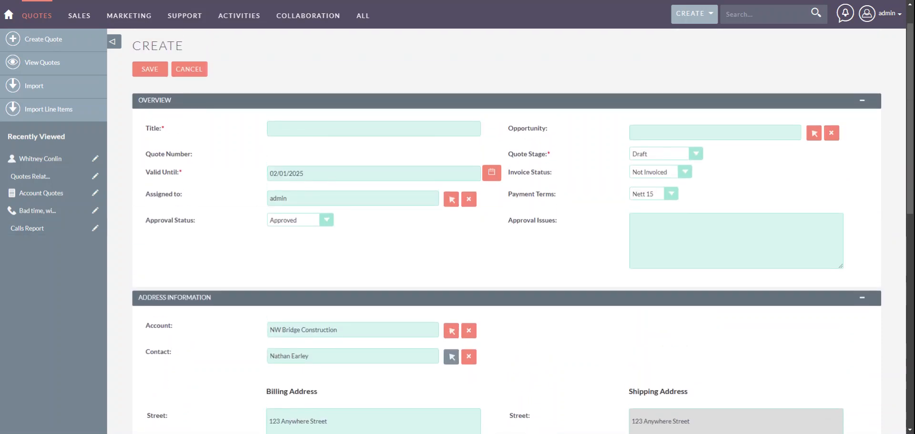
# Title the quote "Test quote 123" and save it without adding line items.
pyautogui.click(301, 132)
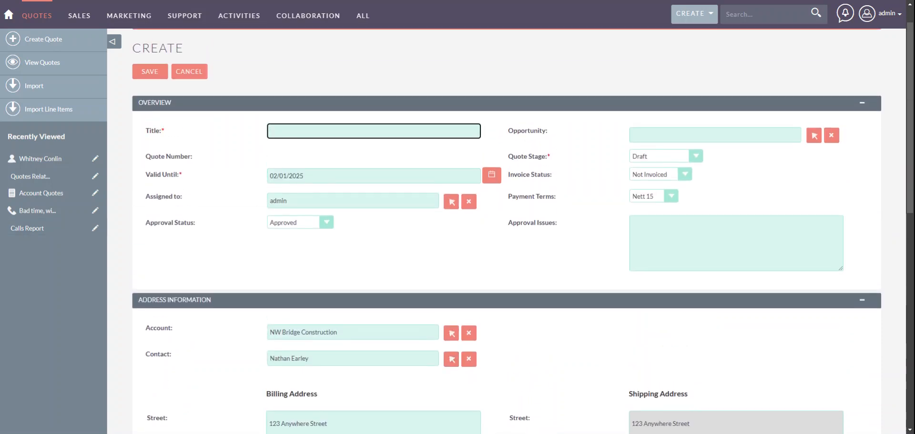
pyautogui.write('Test quote 123')
pyautogui.scroll(-8, 243, 313)
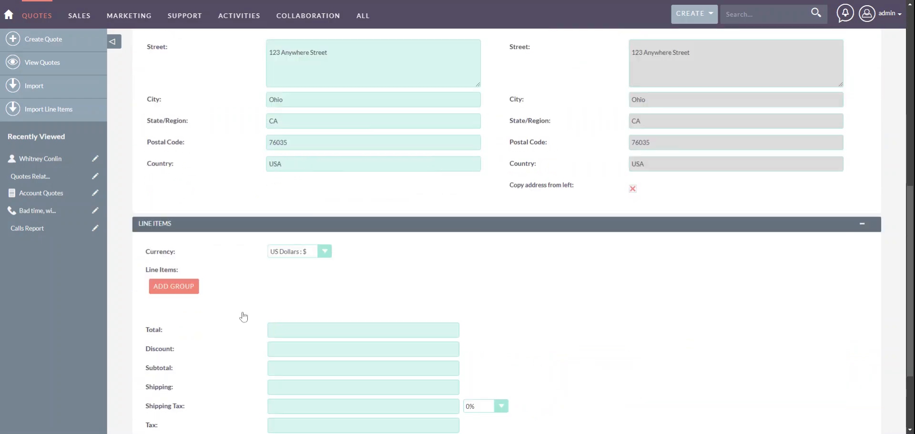
pyautogui.scroll(10, 244, 313)
pyautogui.click(144, 107)
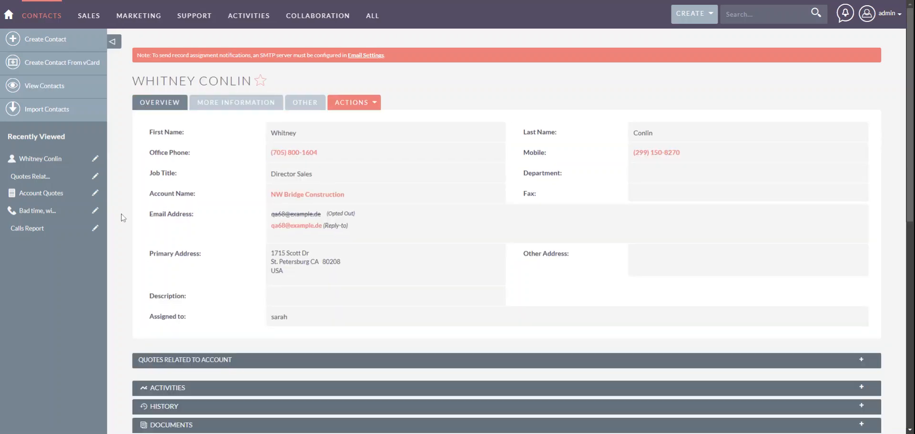
# Find Test quote 123 in the contact's Quotes subpanel and open it to check its Quote To details.
pyautogui.scroll(-6, 160, 348)
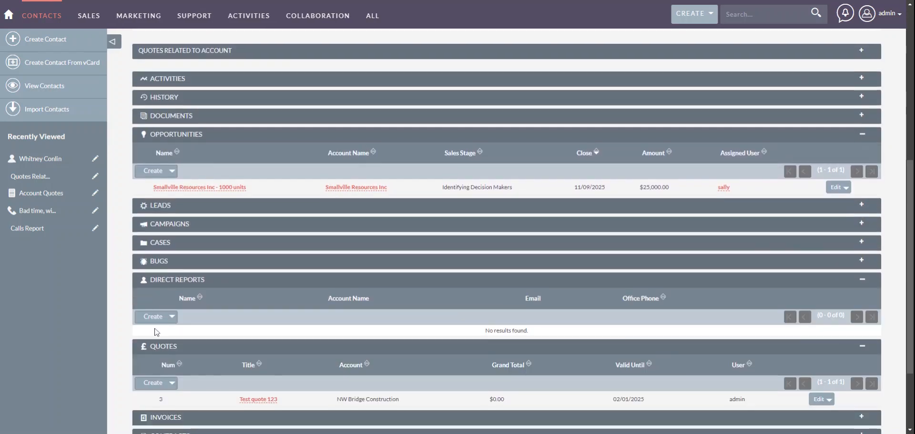
pyautogui.scroll(-3, 189, 333)
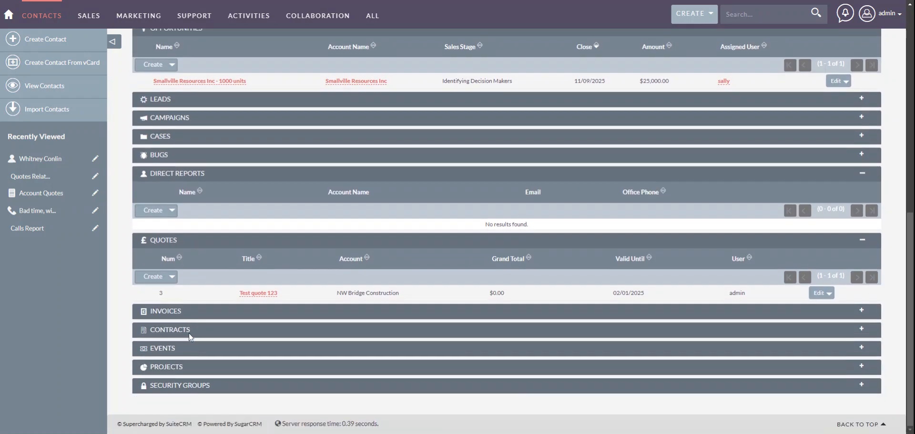
pyautogui.click(259, 300)
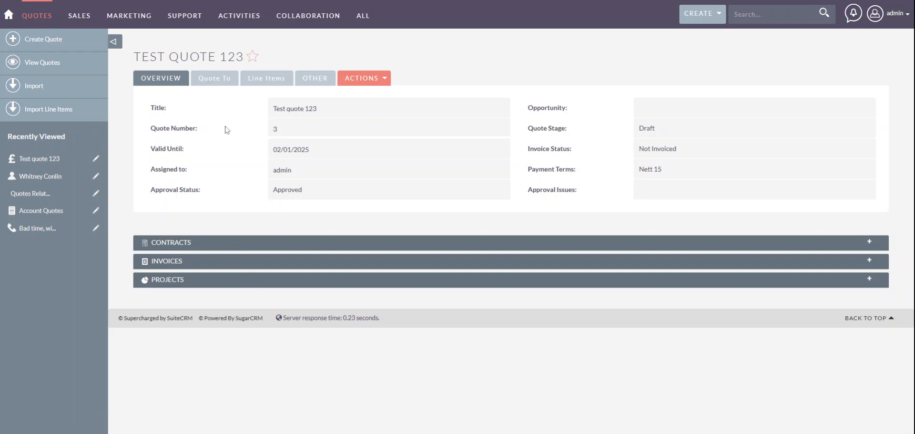
pyautogui.click(220, 83)
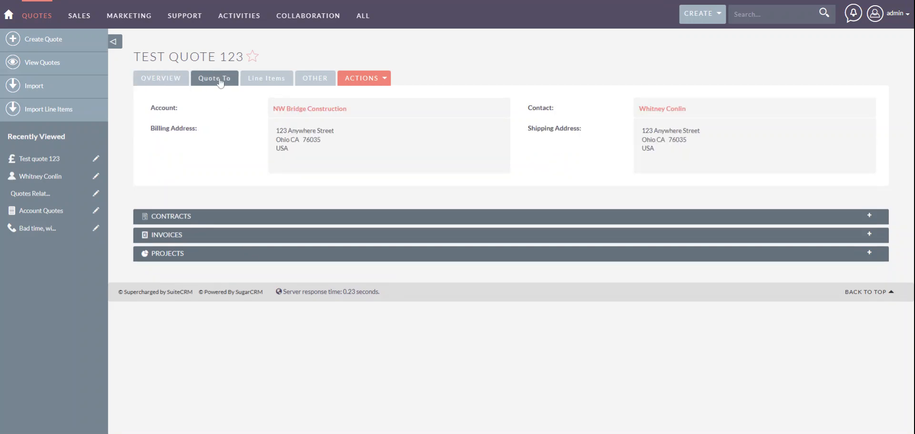
# Start another new quote for the account NW Bridge Construction and select a different contact for it.
pyautogui.click(45, 41)
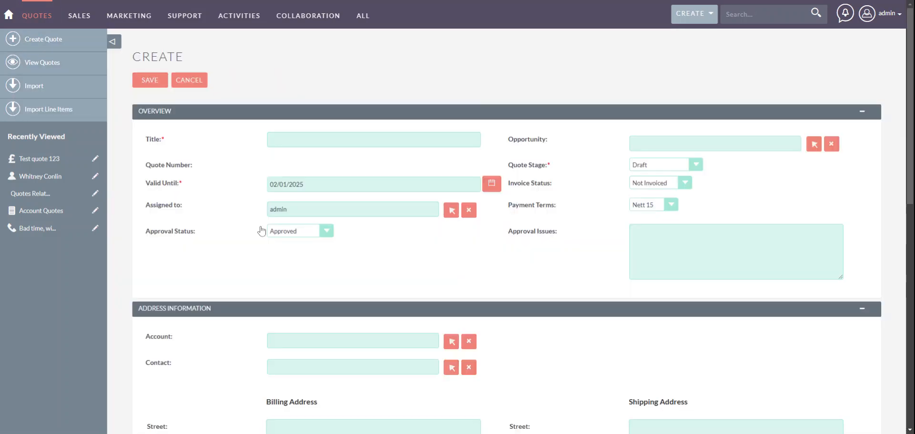
pyautogui.click(315, 340)
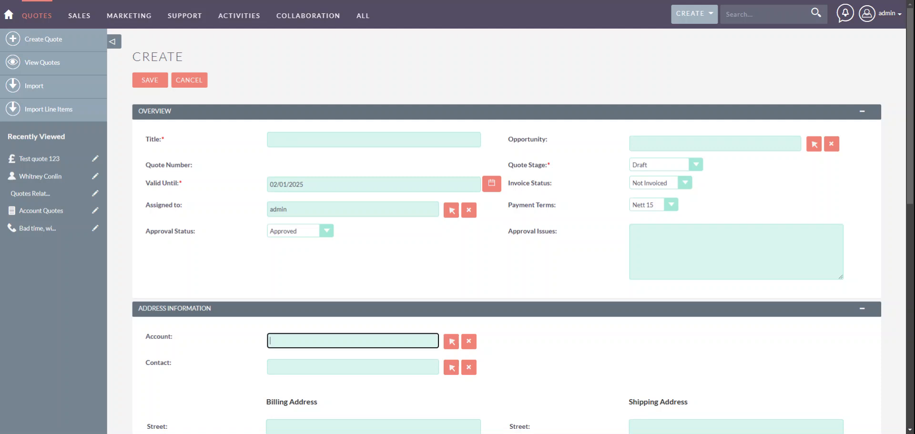
pyautogui.write('NW Bridge Construction')
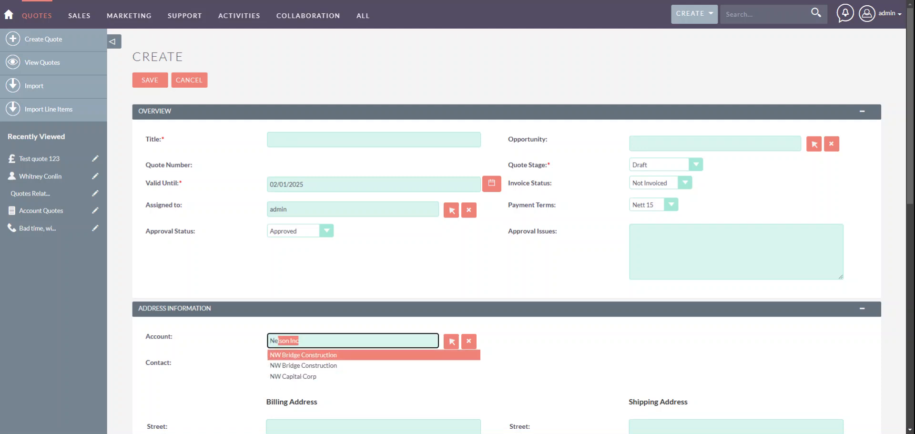
pyautogui.click(293, 356)
pyautogui.press('Tab')
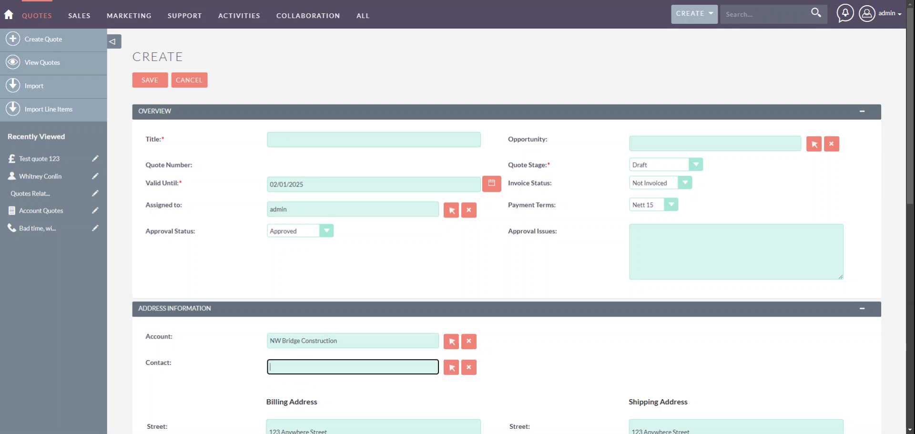
pyautogui.click(452, 368)
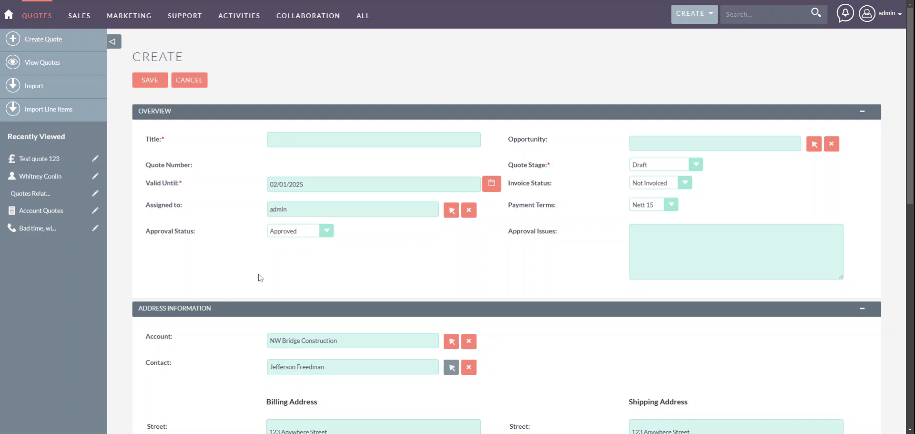
# Title the new quote "Test Quote 321" and save it.
pyautogui.click(374, 140)
pyautogui.write('test q')
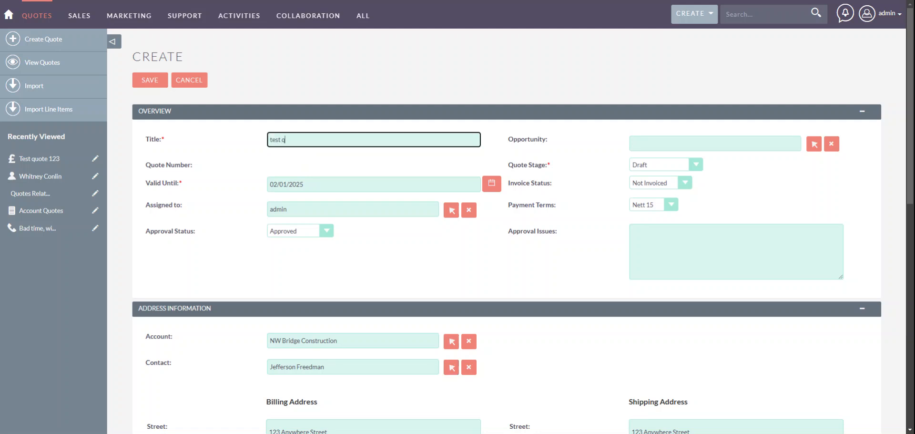
pyautogui.press('Down')
pyautogui.press('Return')
pyautogui.press('BackSpace')
pyautogui.write('321')
pyautogui.click(136, 81)
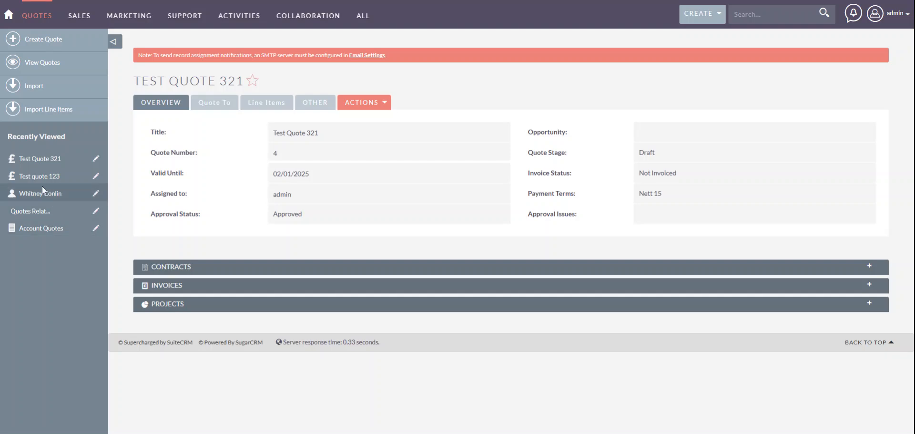
# Return to the original contact's record and compare its Quotes subpanel with the expanded Quotes Related to Account subpanel.
pyautogui.click(37, 200)
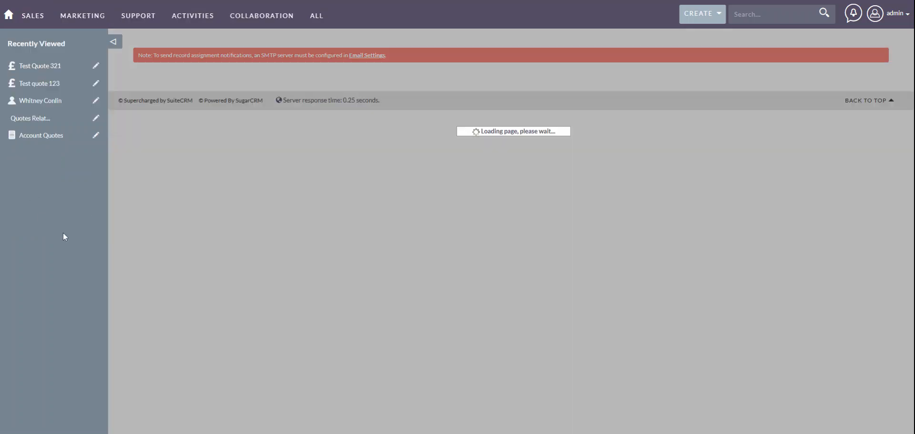
pyautogui.scroll(-5, 226, 254)
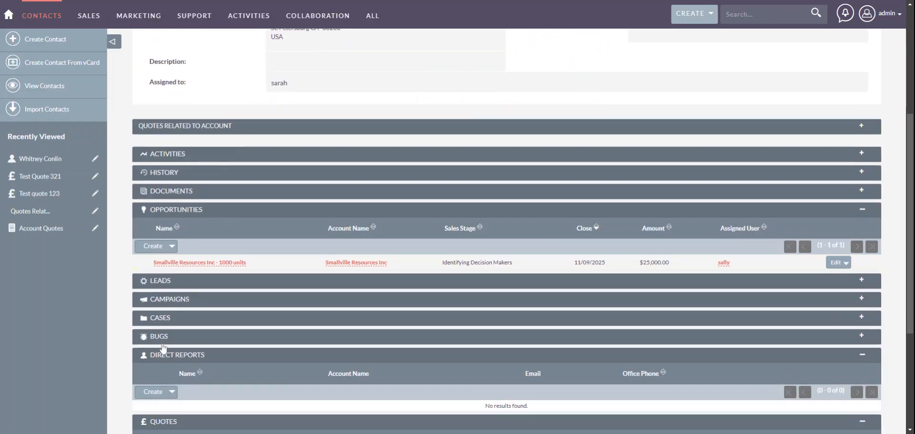
pyautogui.scroll(-4, 164, 348)
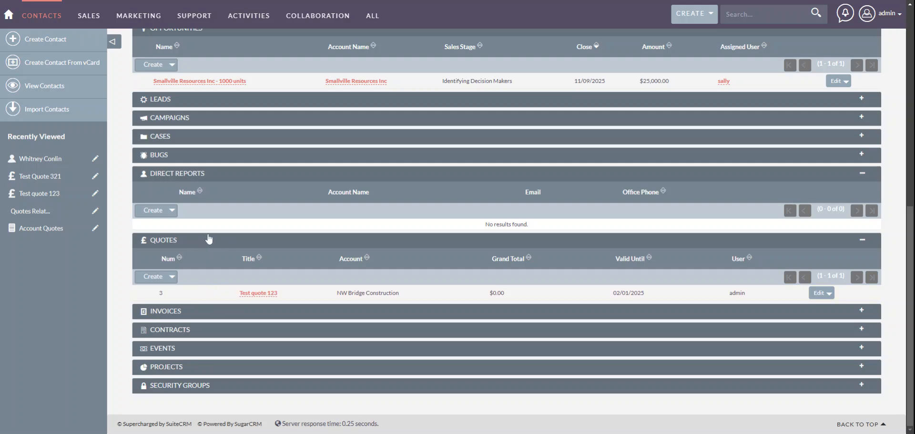
pyautogui.scroll(6, 209, 238)
pyautogui.click(197, 217)
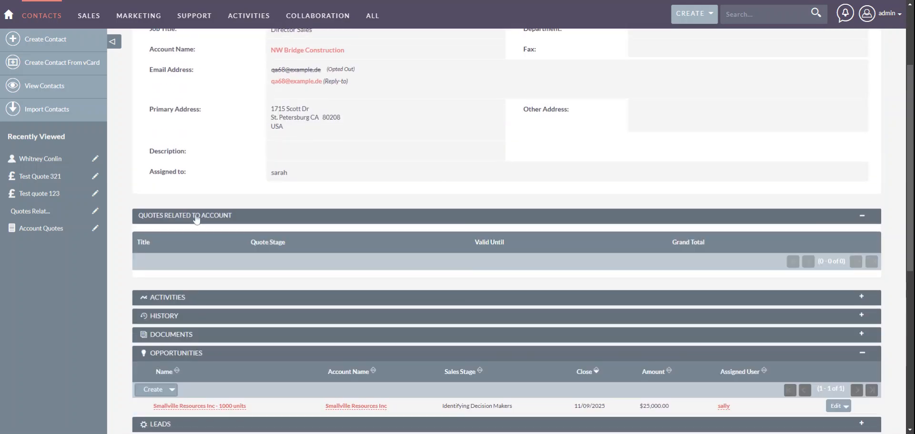
pyautogui.click(197, 217)
pyautogui.click(197, 217)
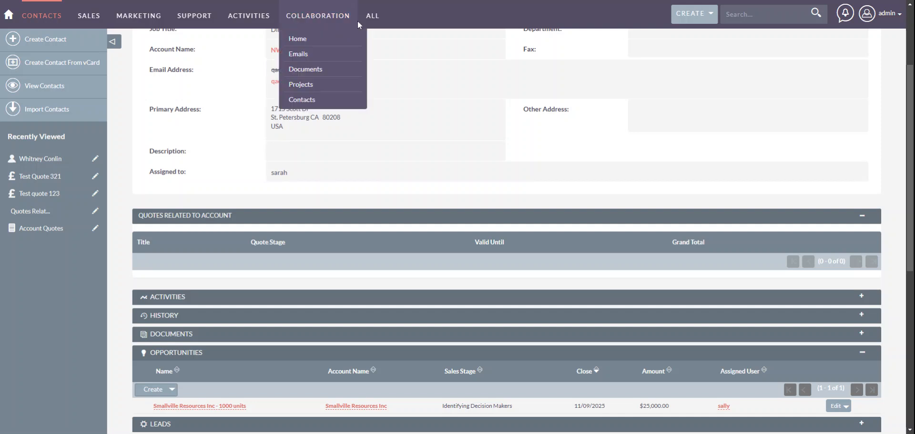
# Edit the Quotes Related to Account report subpanel link, choose the module field value for its account ID parameter, and save it.
pyautogui.moveTo(373, 15)
pyautogui.scroll(-3, 399, 263)
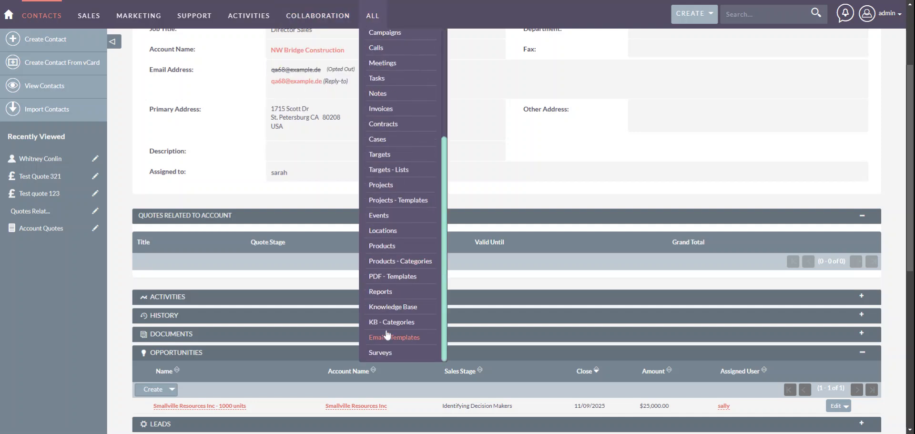
pyautogui.click(867, 14)
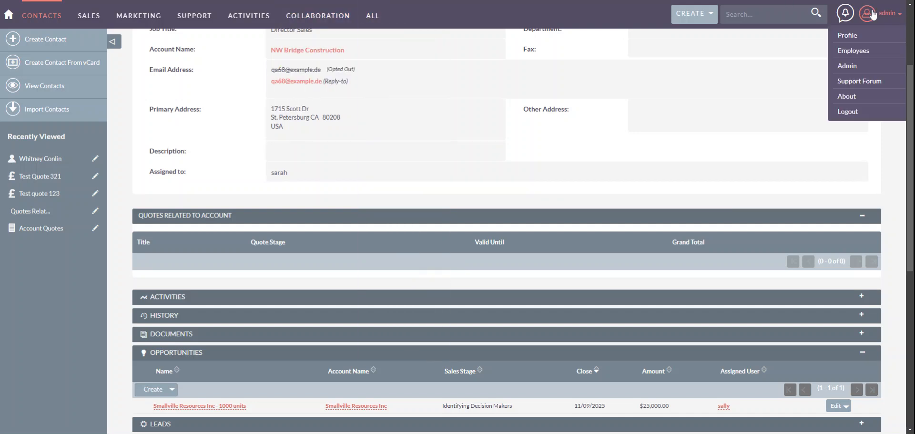
pyautogui.click(848, 66)
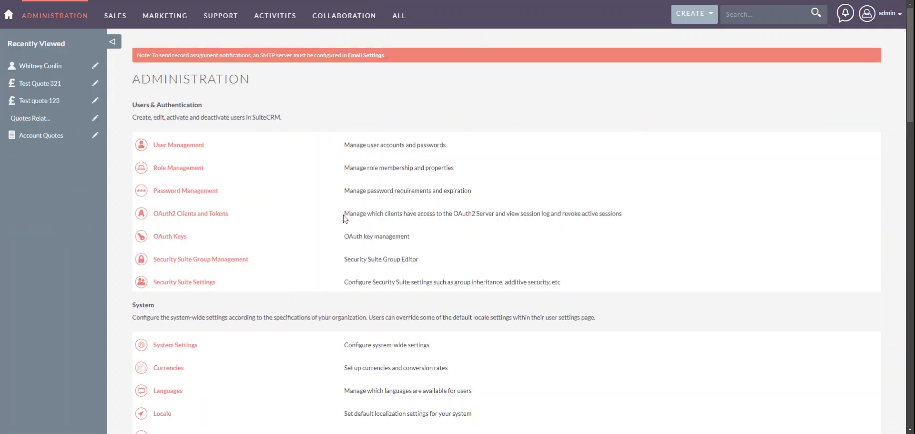
pyautogui.scroll(-15, 347, 216)
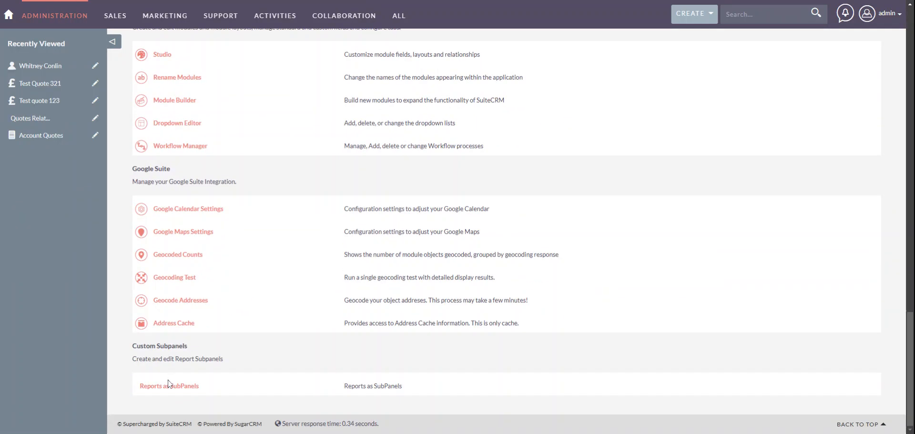
pyautogui.click(167, 388)
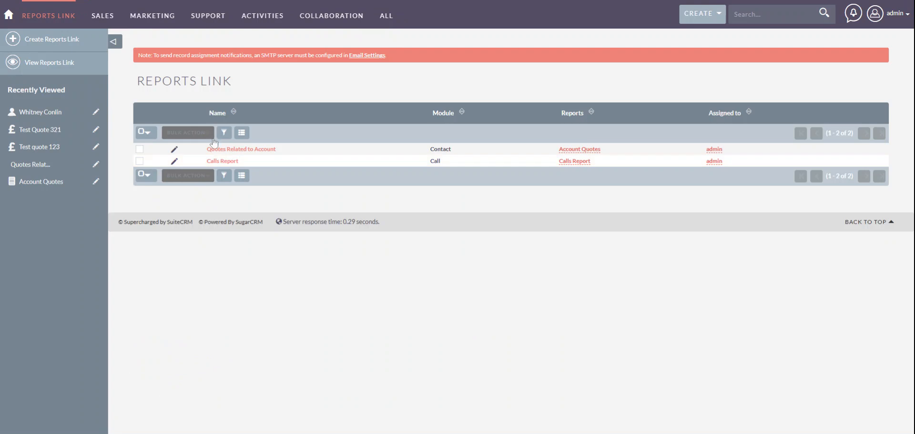
pyautogui.click(175, 152)
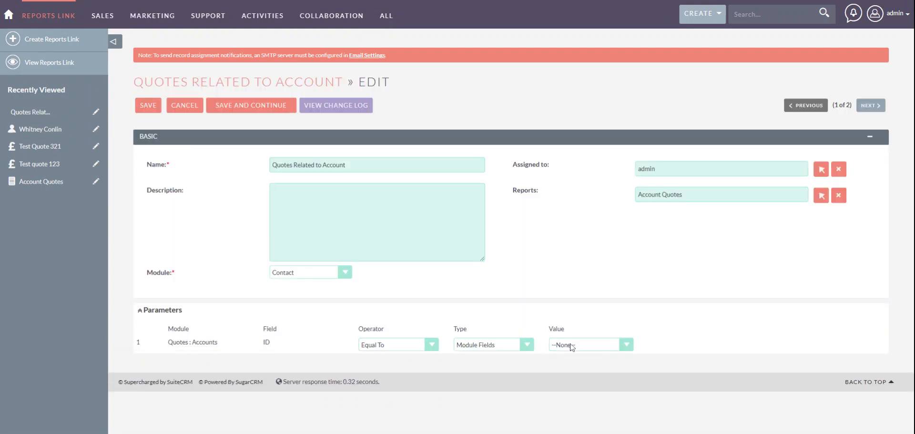
pyautogui.click(148, 114)
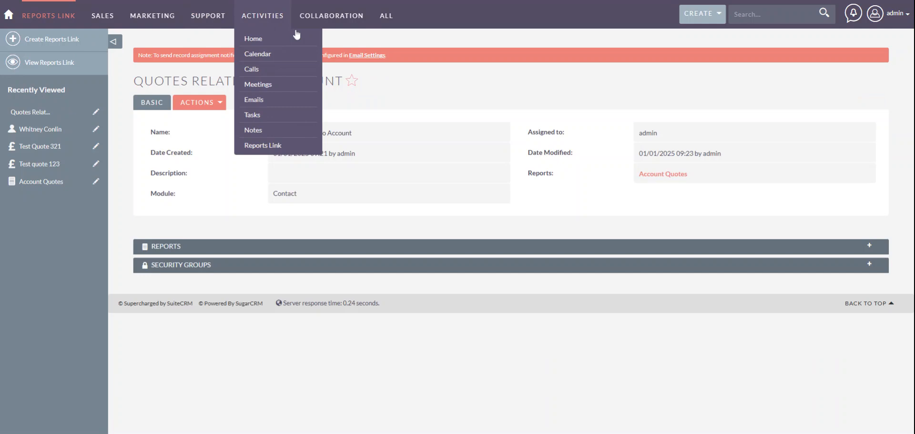
# Reopen the original contact's record and expand the Quotes Related to Account subpanel to check which quotes it lists.
pyautogui.click(40, 129)
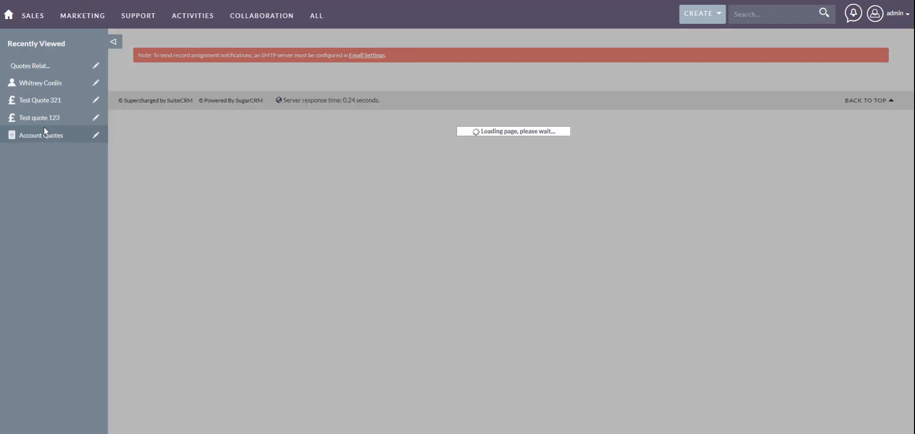
pyautogui.scroll(-3, 195, 218)
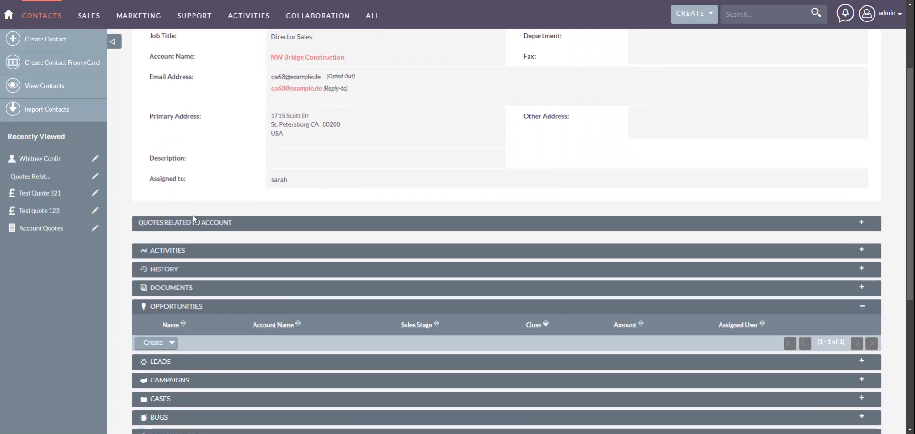
pyautogui.click(171, 224)
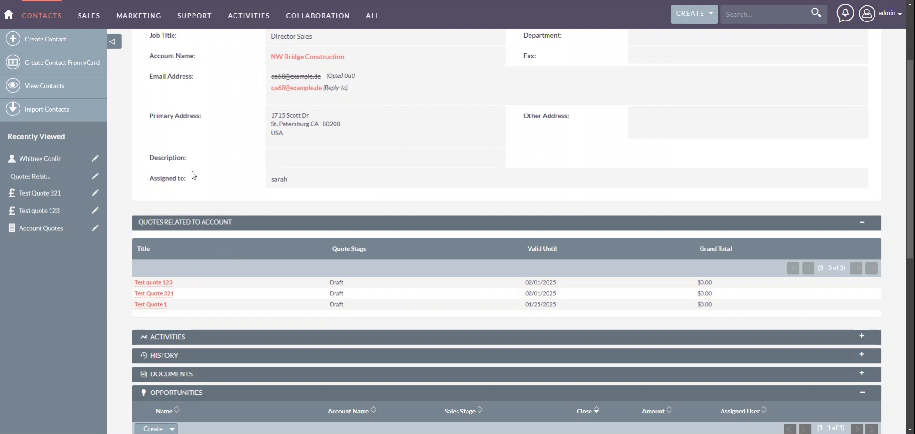
pyautogui.scroll(2, 194, 175)
pyautogui.scroll(-1, 195, 175)
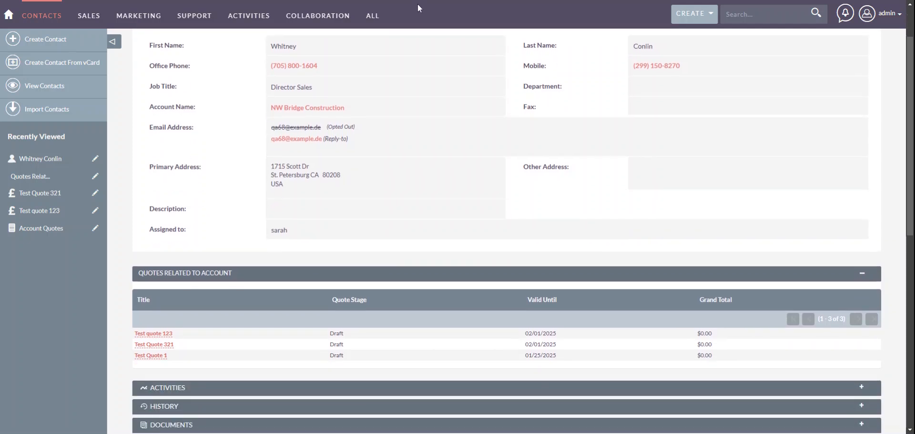
# Open the Account Quotes report for editing from the list of reports.
pyautogui.moveTo(375, 16)
pyautogui.scroll(-3, 395, 258)
pyautogui.click(886, 13)
pyautogui.moveTo(373, 16)
pyautogui.scroll(-1, 399, 247)
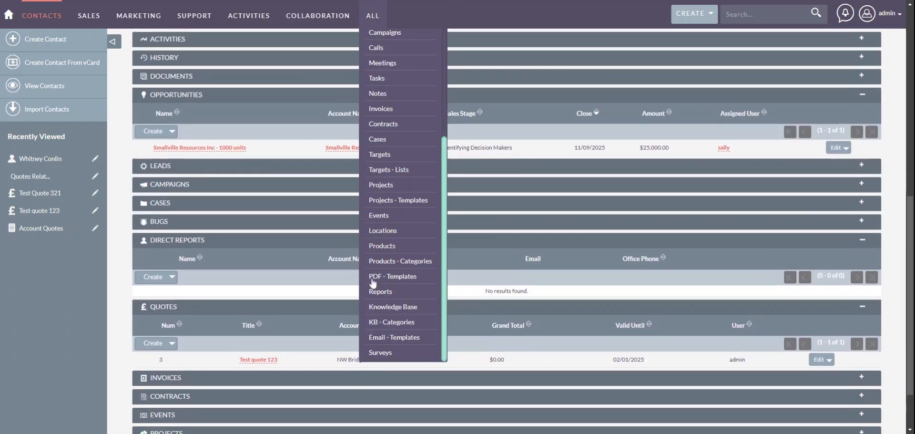
pyautogui.click(380, 292)
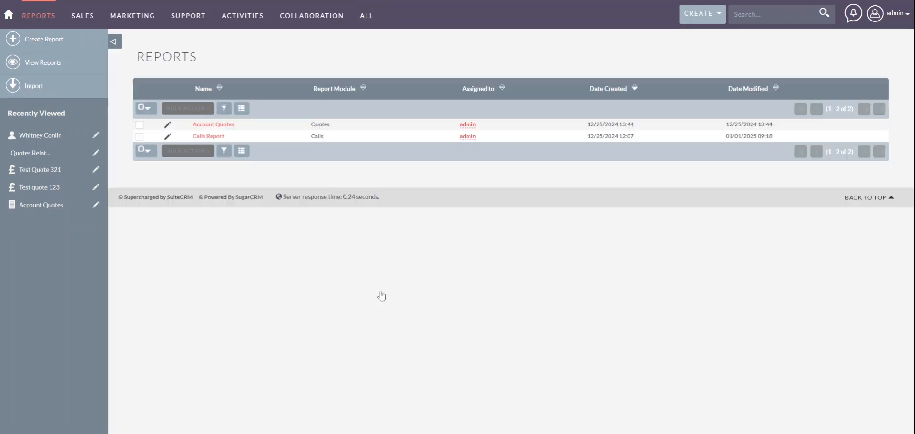
pyautogui.click(168, 126)
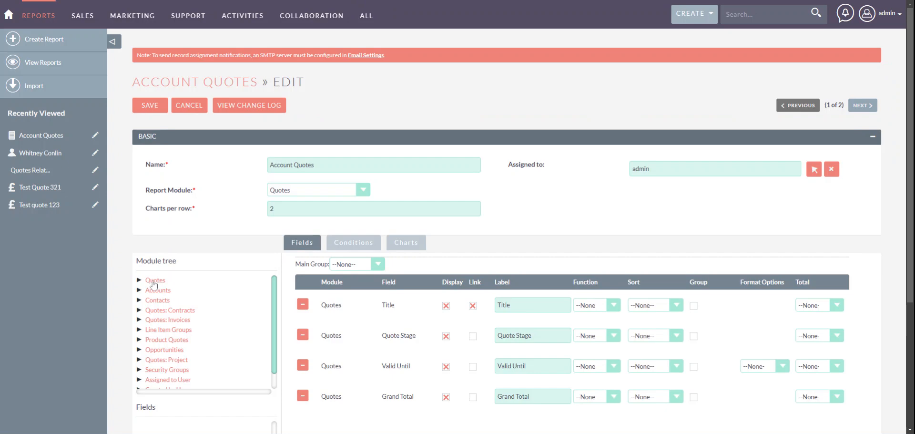
# Add the Contact field of the Quotes module to the report as a linked column and save the report.
pyautogui.click(153, 281)
pyautogui.hotkey('ctrl', 'f')
pyautogui.write('contac')
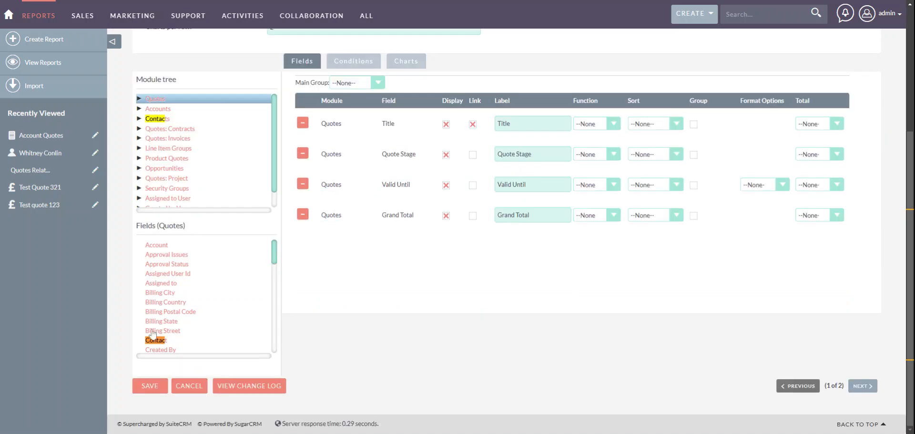
pyautogui.moveTo(156, 340); pyautogui.dragTo(455, 252)
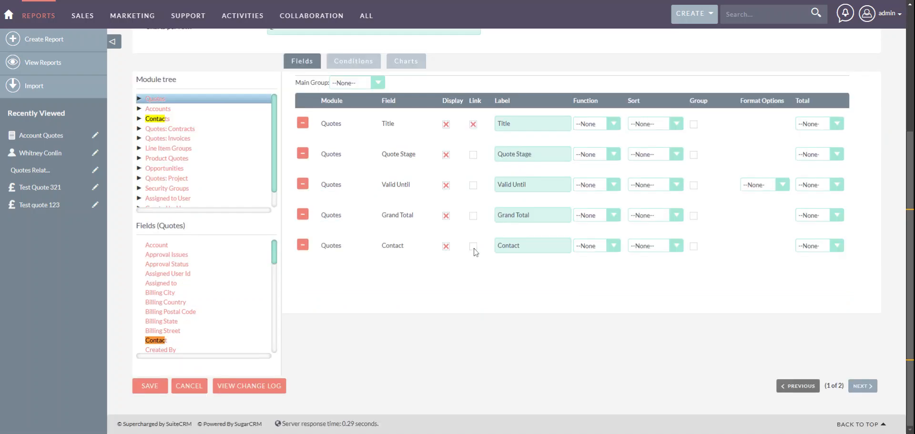
pyautogui.scroll(4, 476, 252)
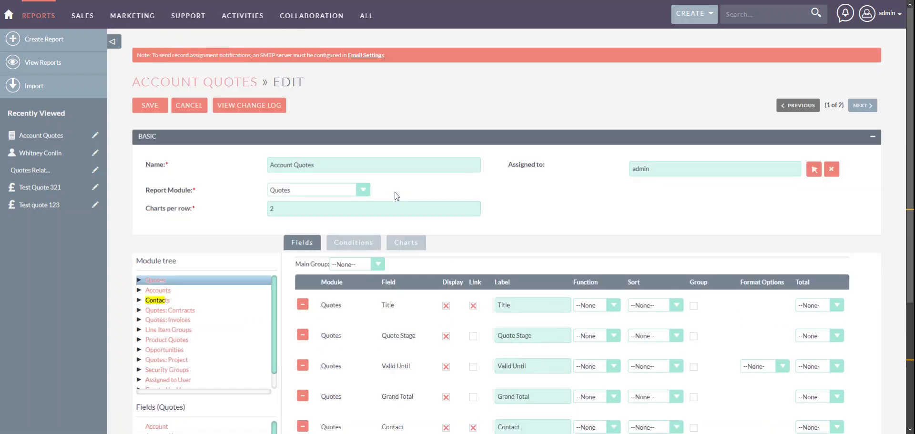
pyautogui.click(153, 106)
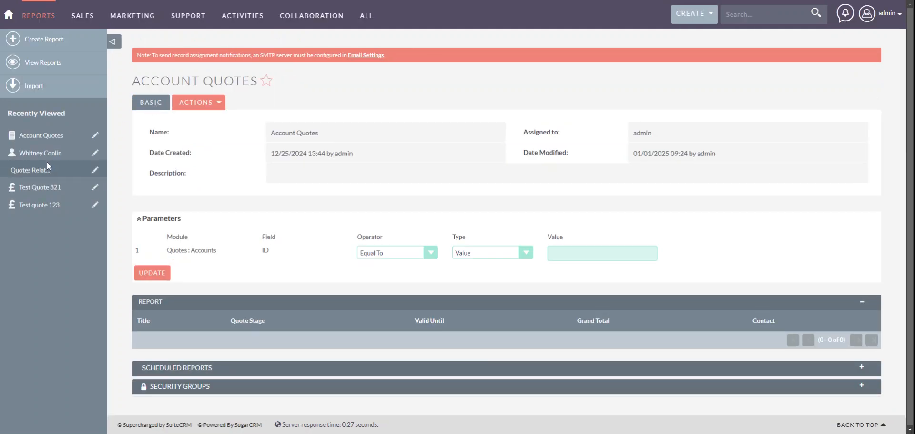
# Return to the contact's record and examine the Contact column in the expanded Quotes Related to Account subpanel.
pyautogui.click(33, 154)
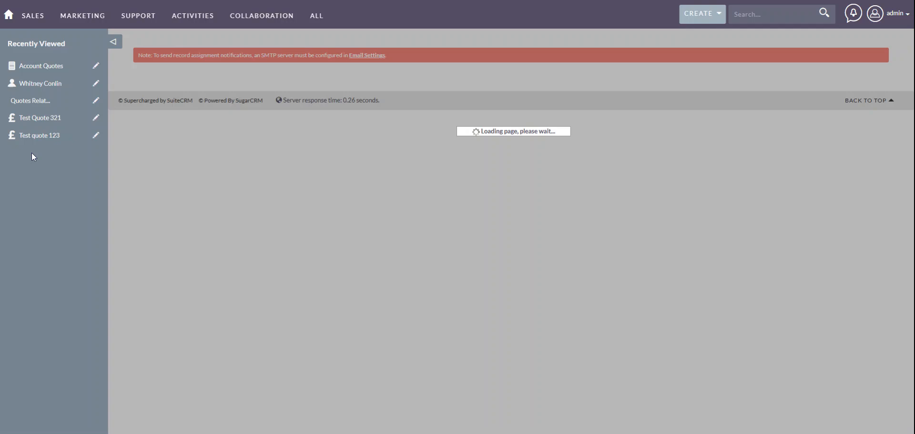
pyautogui.scroll(-2, 158, 238)
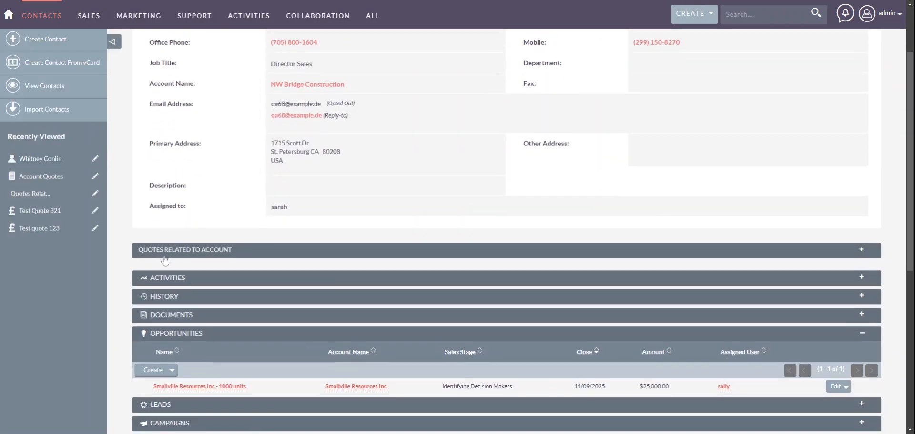
pyautogui.click(169, 252)
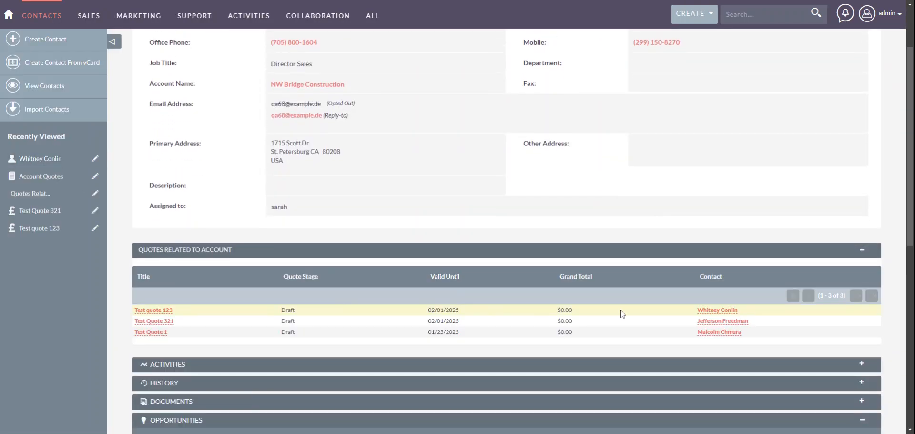
pyautogui.scroll(2, 375, 171)
pyautogui.scroll(-2, 374, 229)
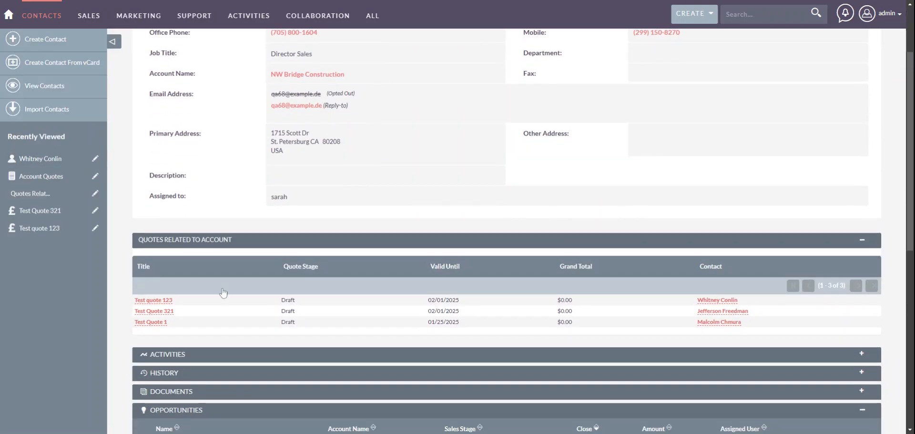
pyautogui.scroll(2, 304, 121)
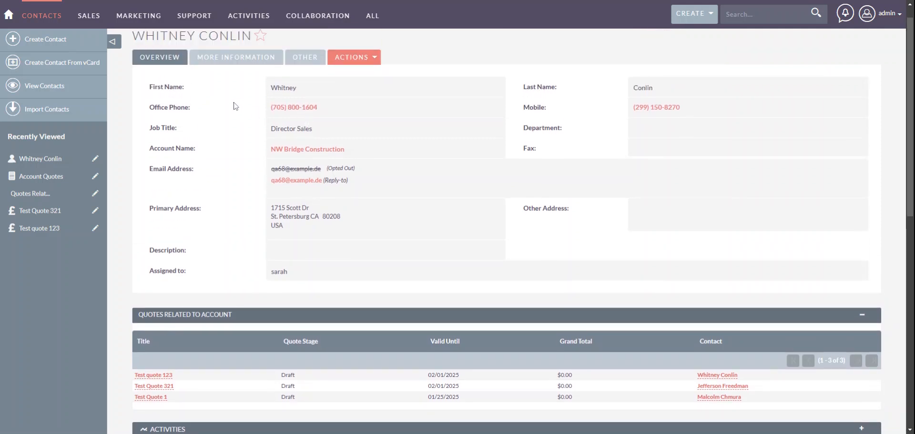
pyautogui.scroll(-1, 234, 106)
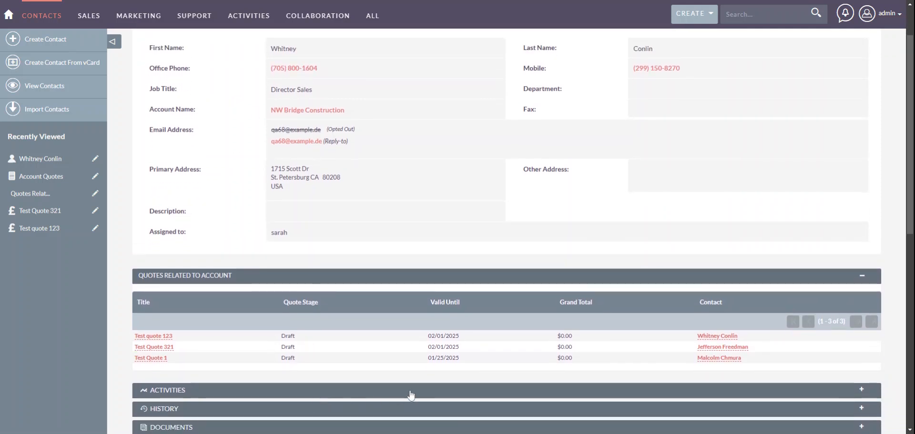